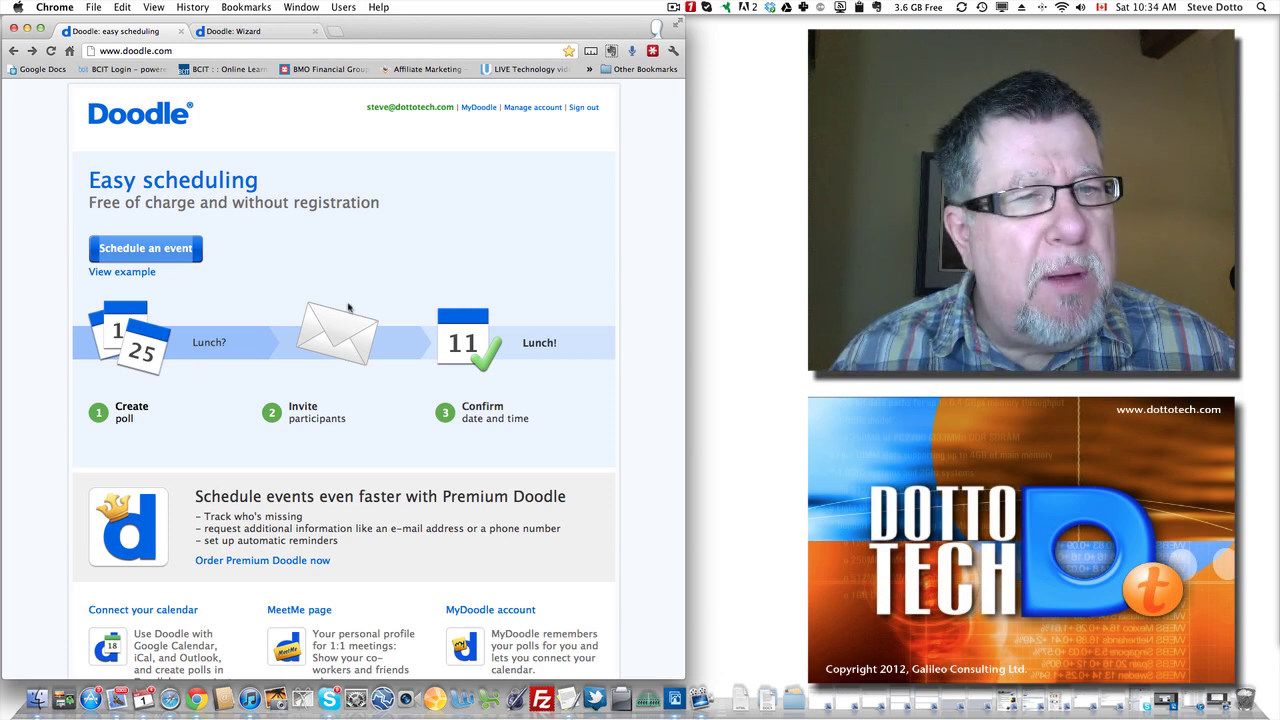
scroll(345, 309, "down", 1)
scroll(340, 311, "down", 1)
scroll(333, 314, "down", 1)
scroll(326, 317, "down", 1)
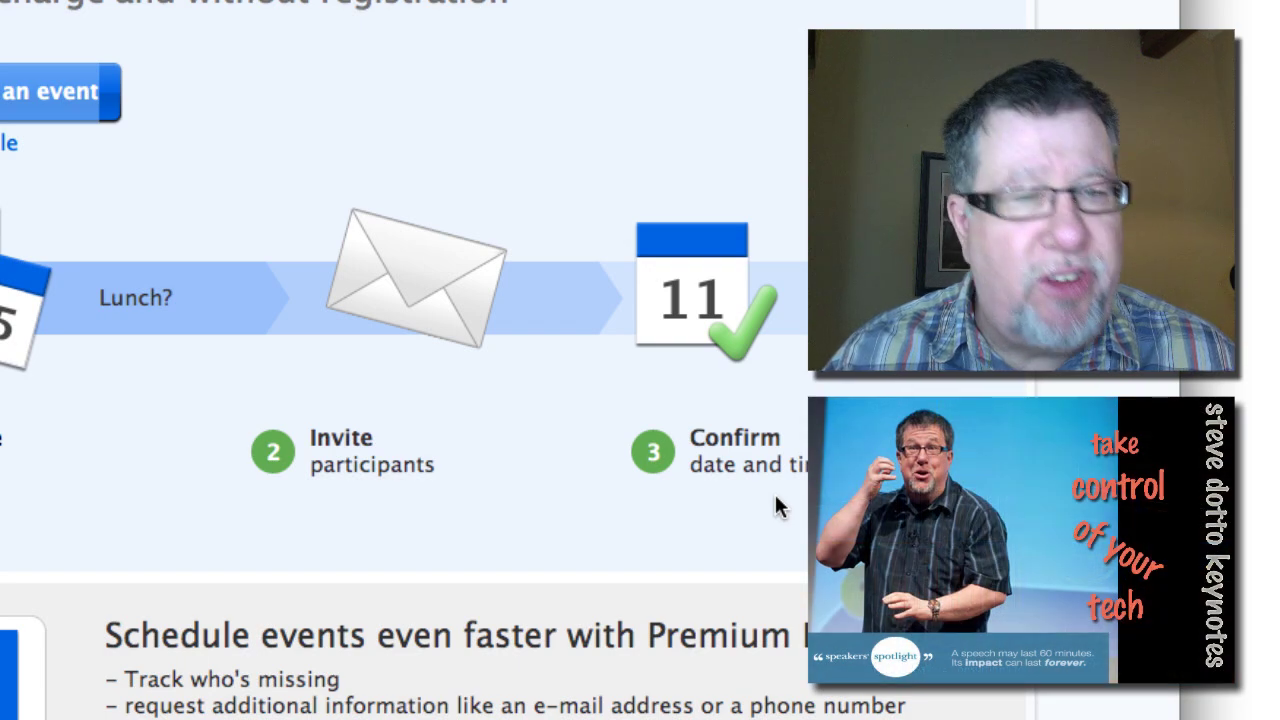
scroll(775, 494, "down", 3)
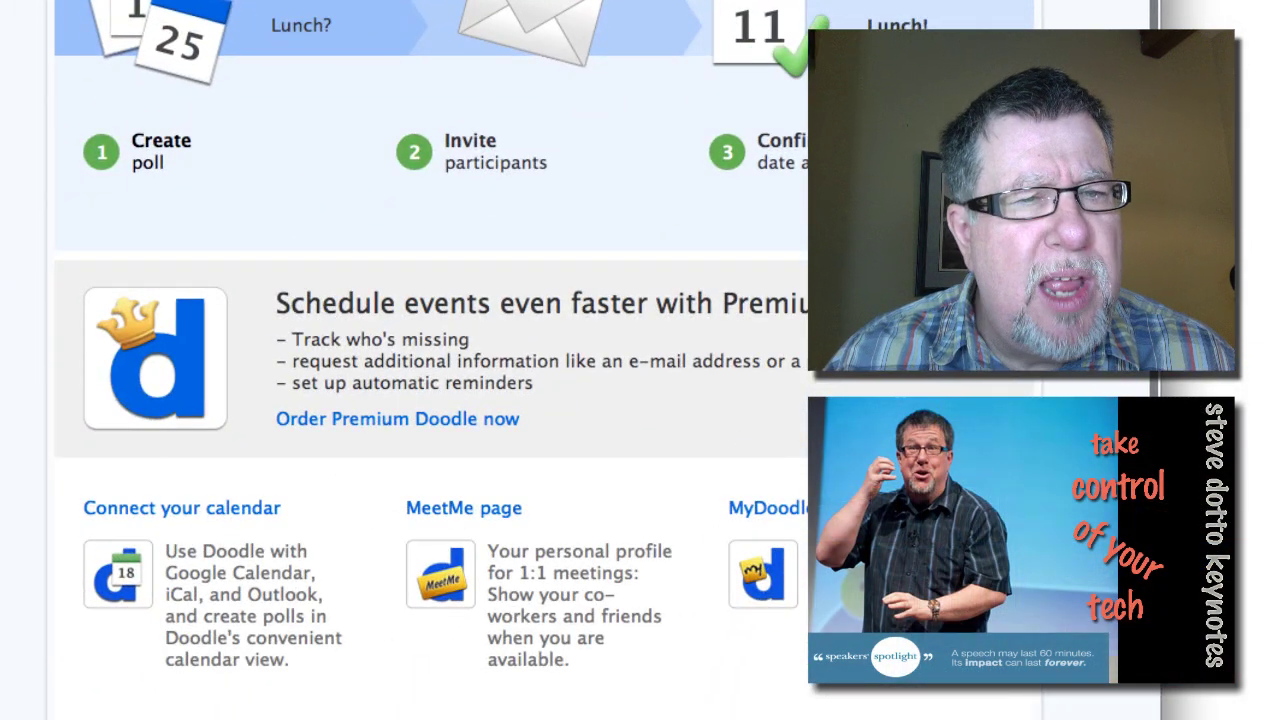
scroll(592, 344, "up", 5)
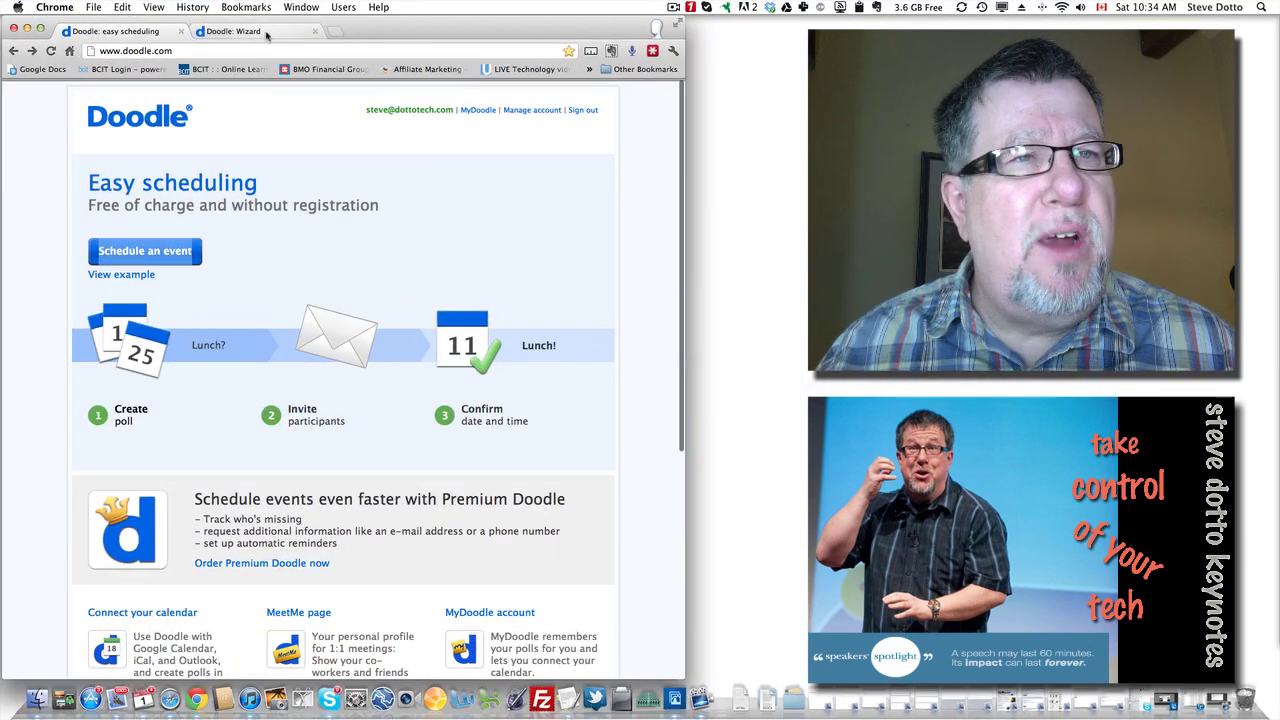
Check the Christmas Dinner at Dad's House title and location, then advance to proposing times
left_click(267, 36)
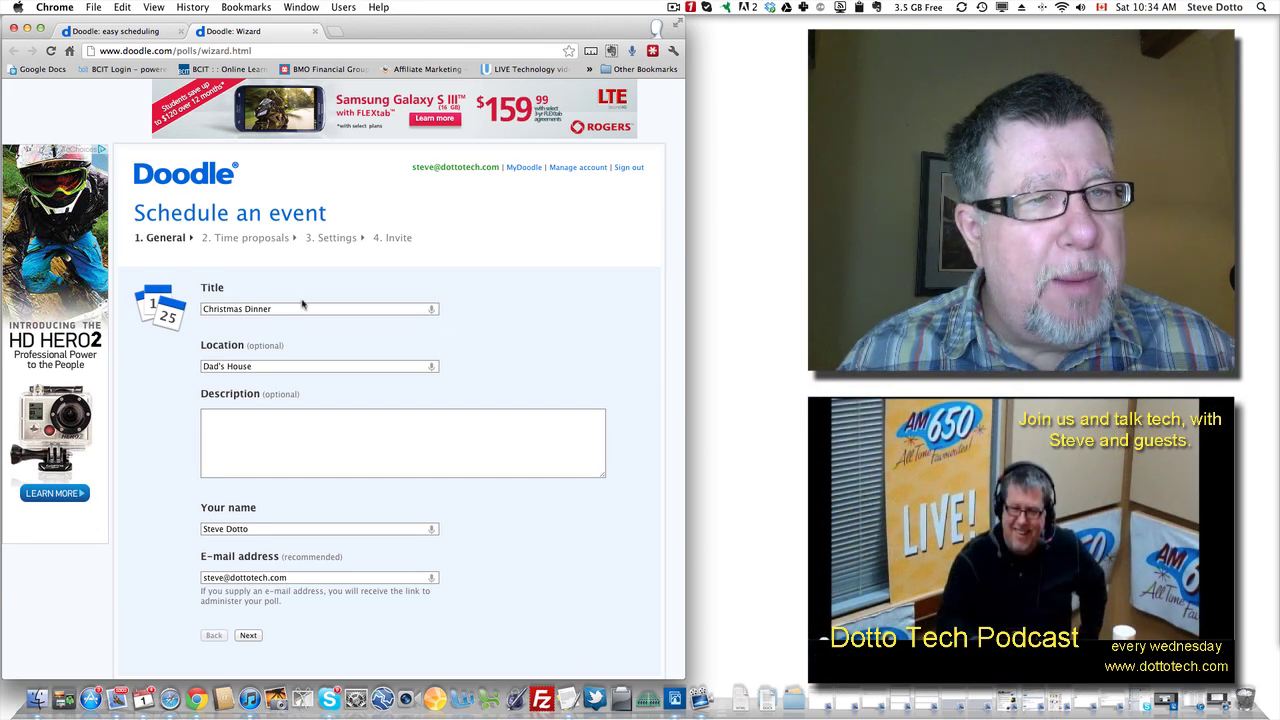
left_click(250, 637)
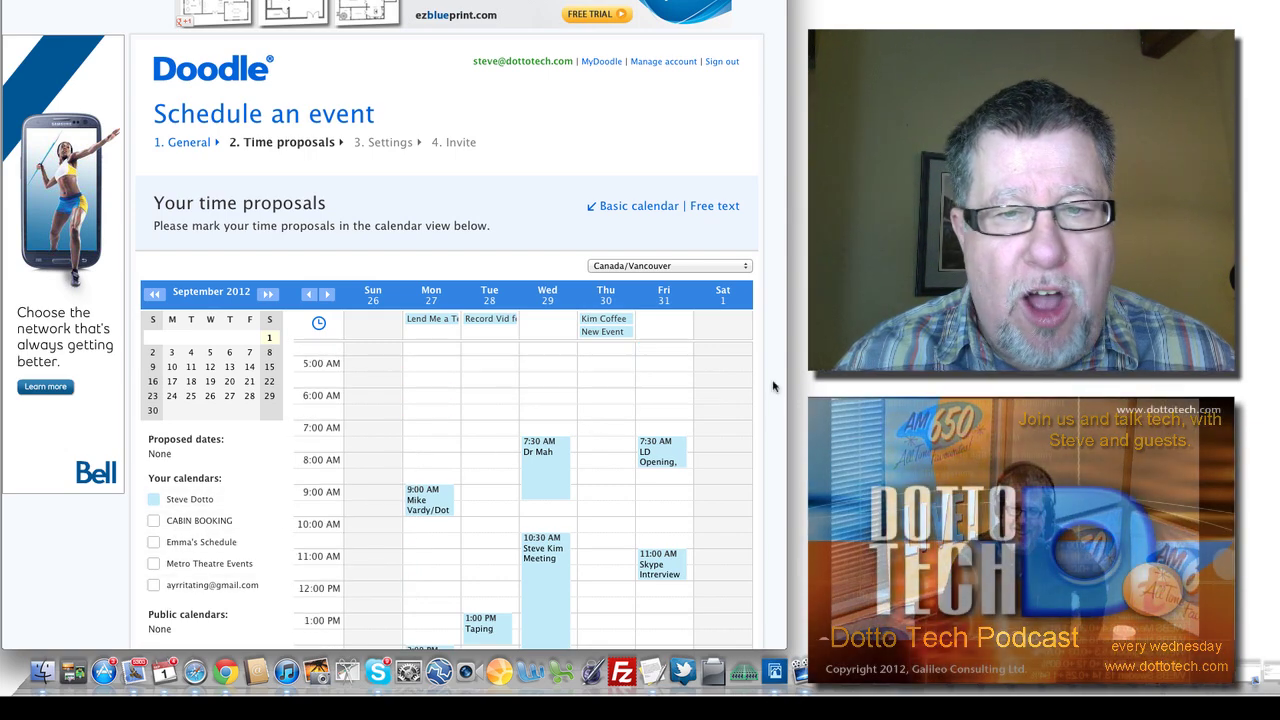
Advance the proposal calendar week by week, then month by month, to December 23–29, 2012
scroll(773, 386, "down", 5)
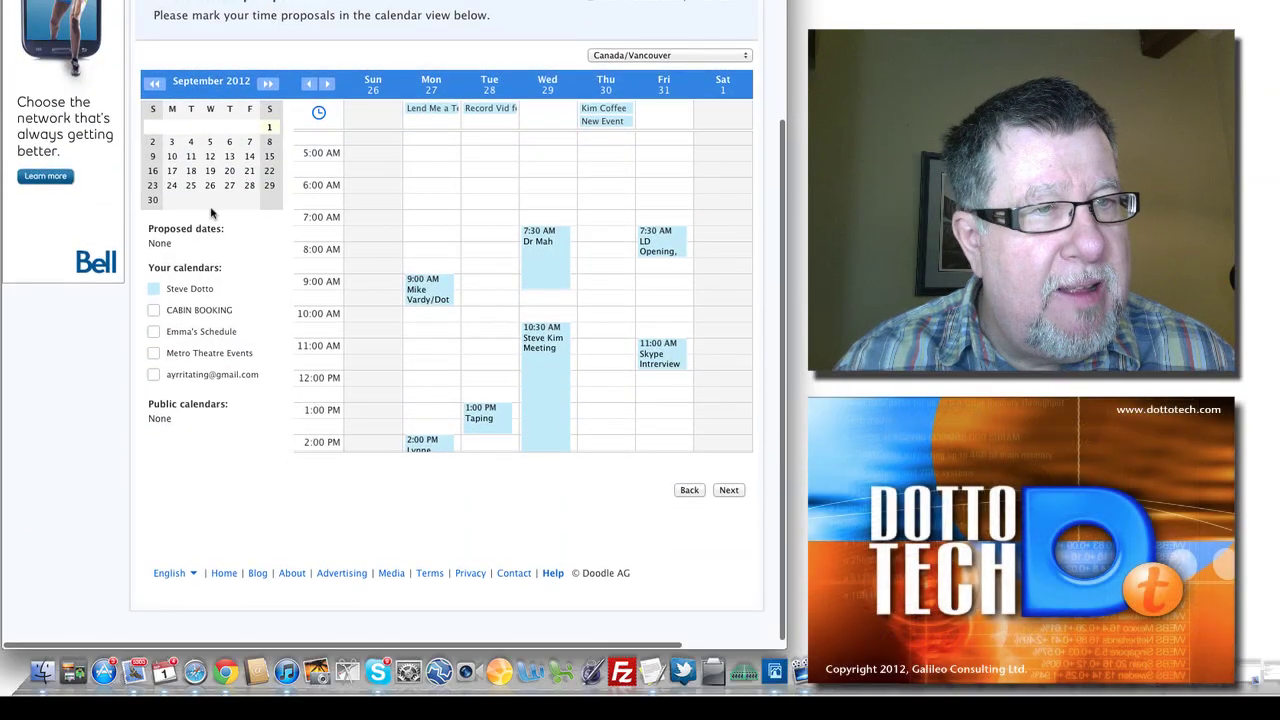
scroll(240, 320, "up", 1)
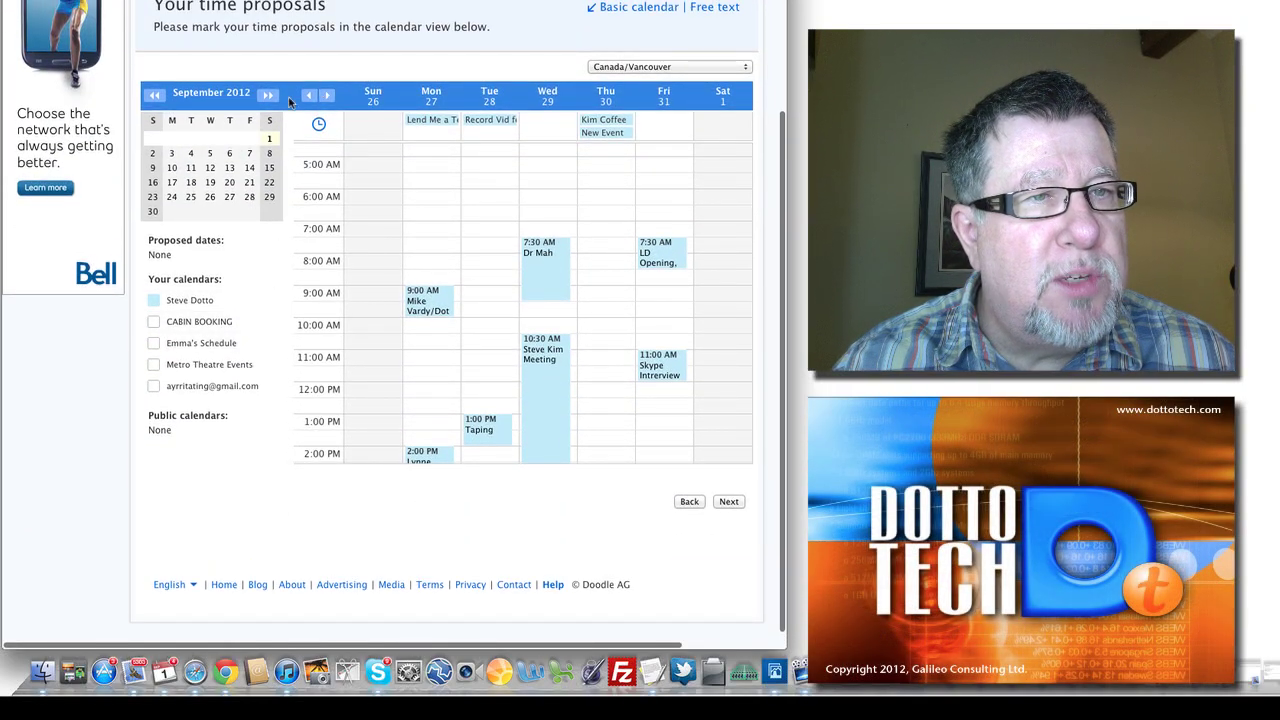
left_click(329, 96)
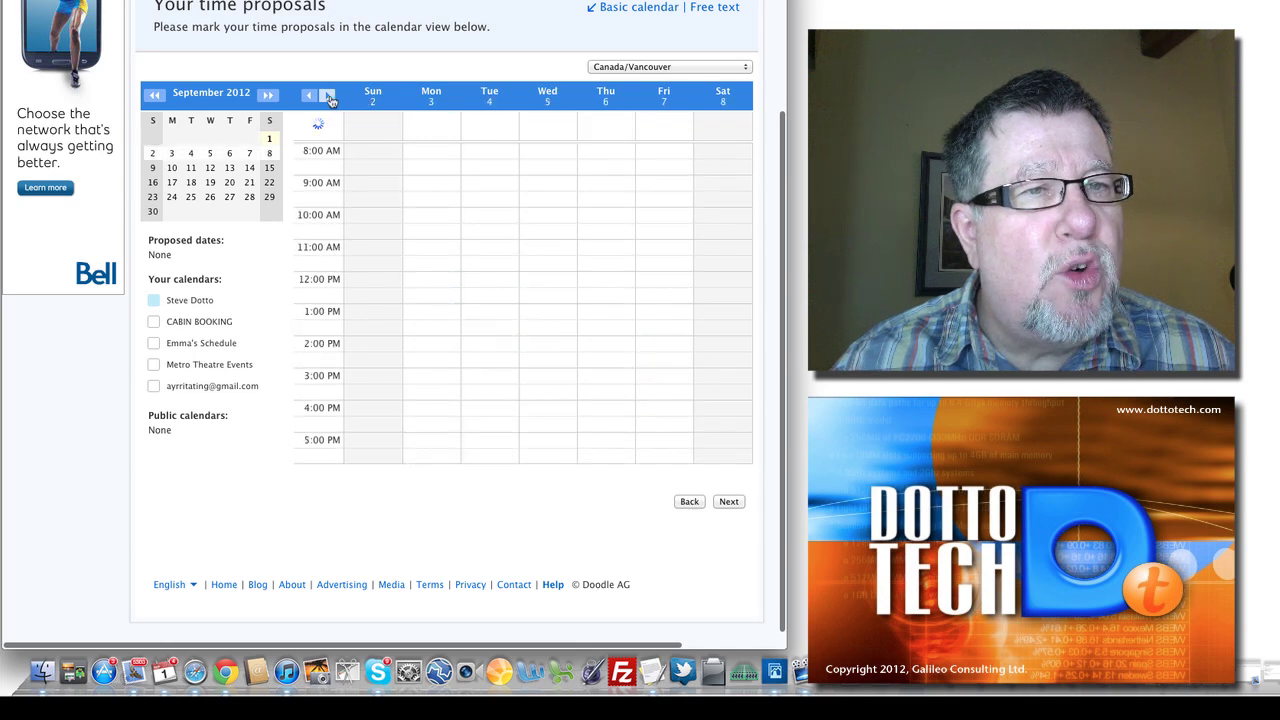
left_click(329, 96)
left_click(329, 96)
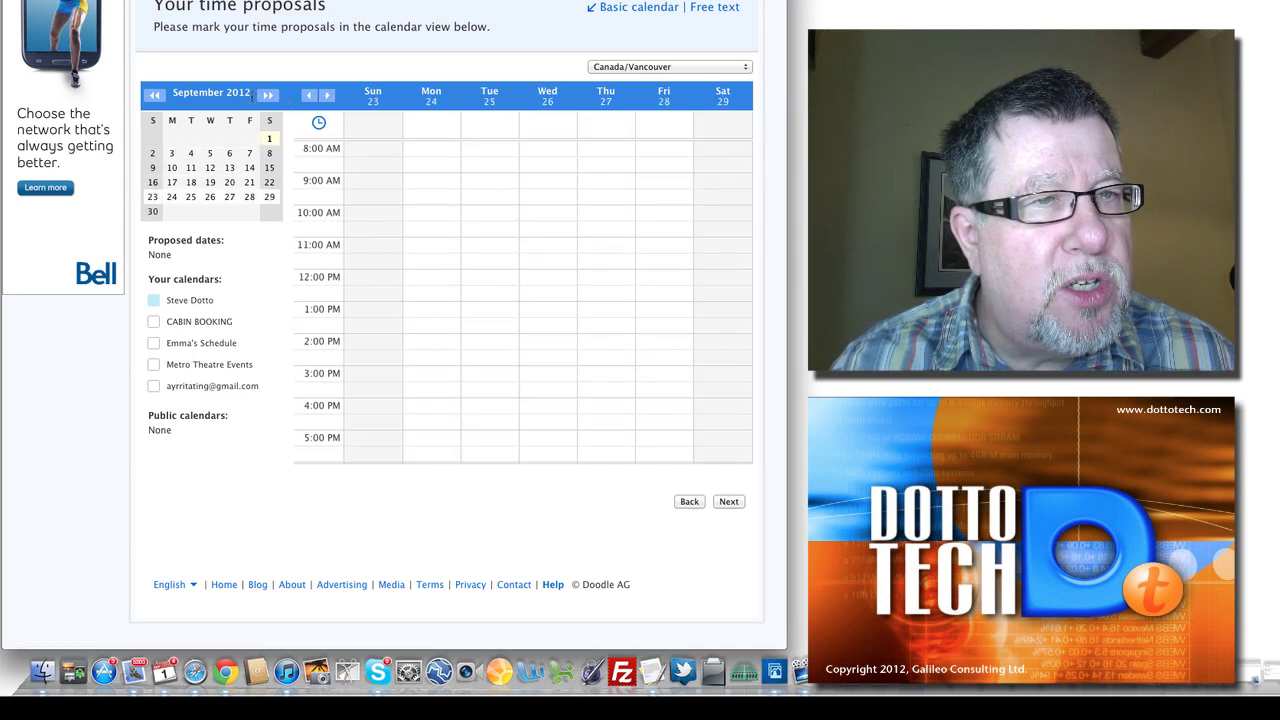
left_click(268, 95)
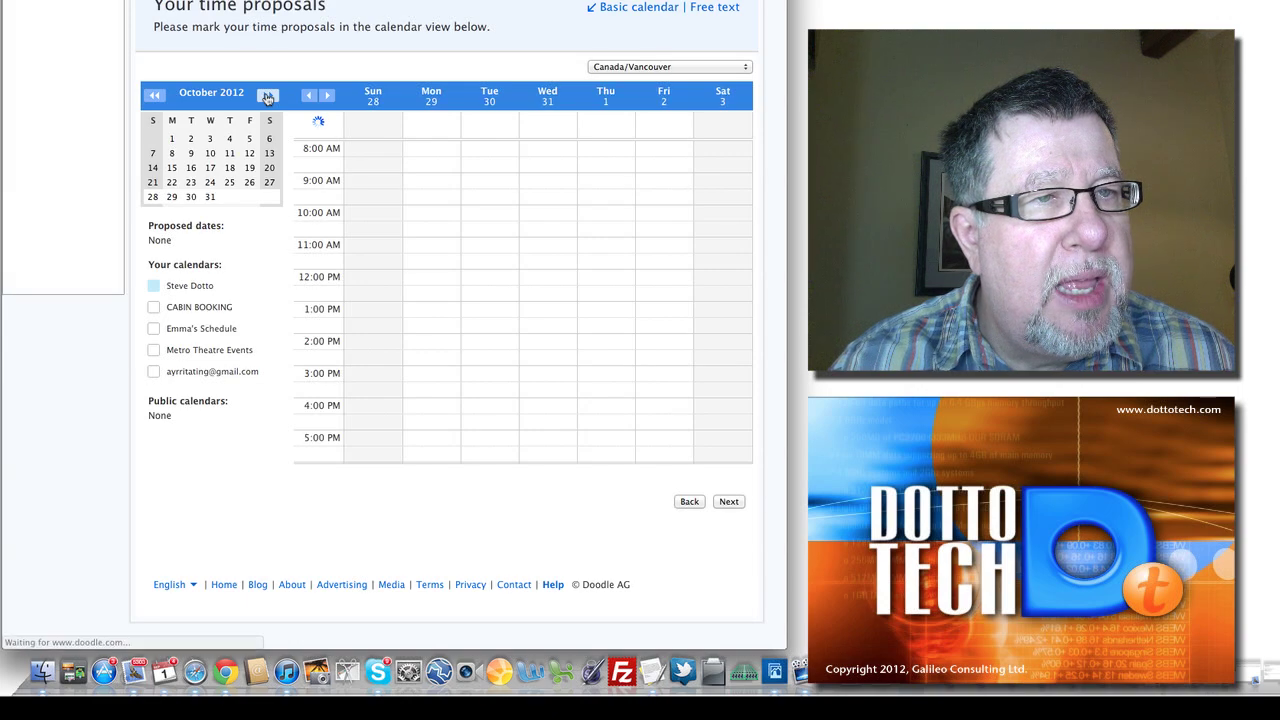
left_click(268, 95)
left_click(268, 95)
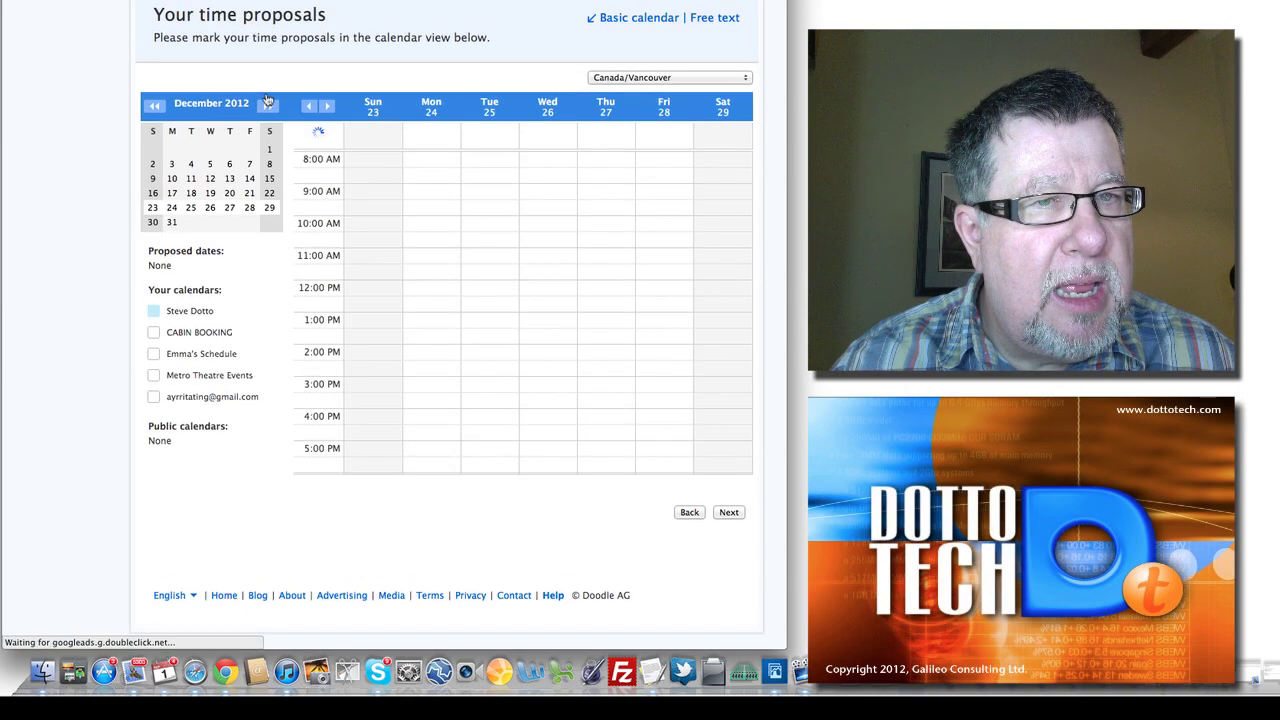
scroll(266, 100, "up", 1)
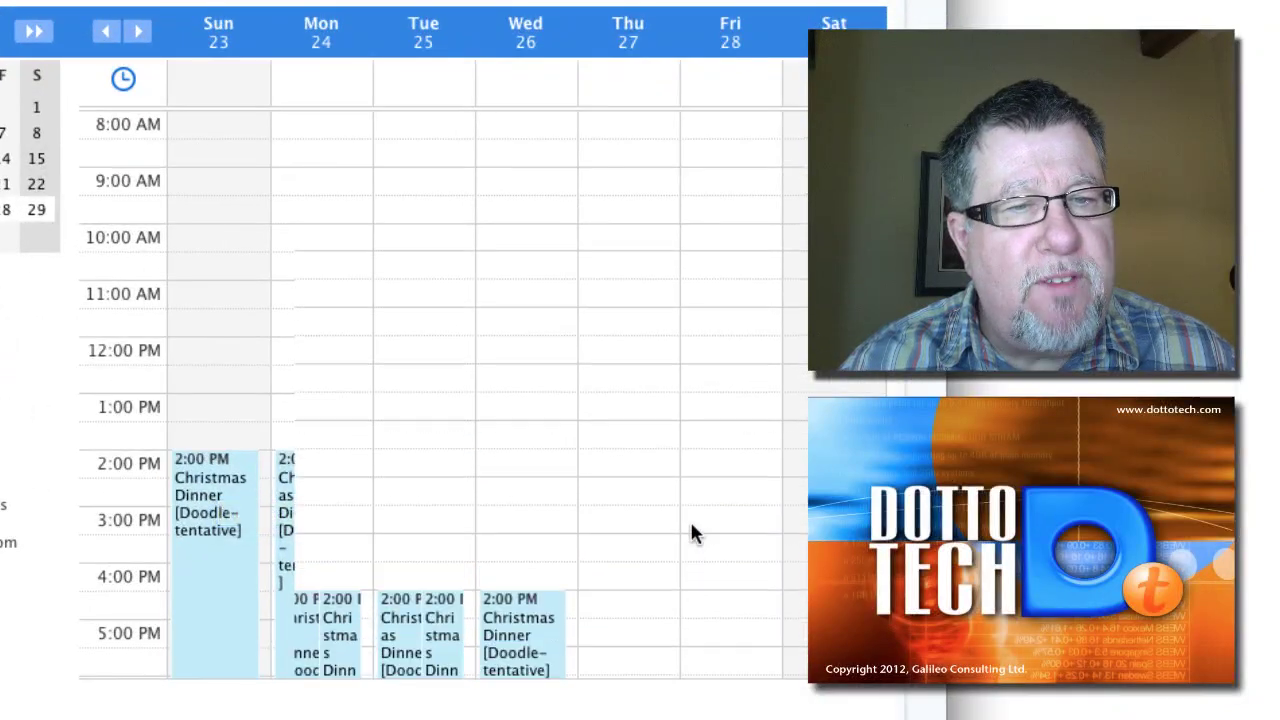
Add a Christmas Dinner proposal on Thursday, December 27 starting at 2:00 PM
scroll(690, 522, "down", 5)
scroll(690, 522, "up", 2)
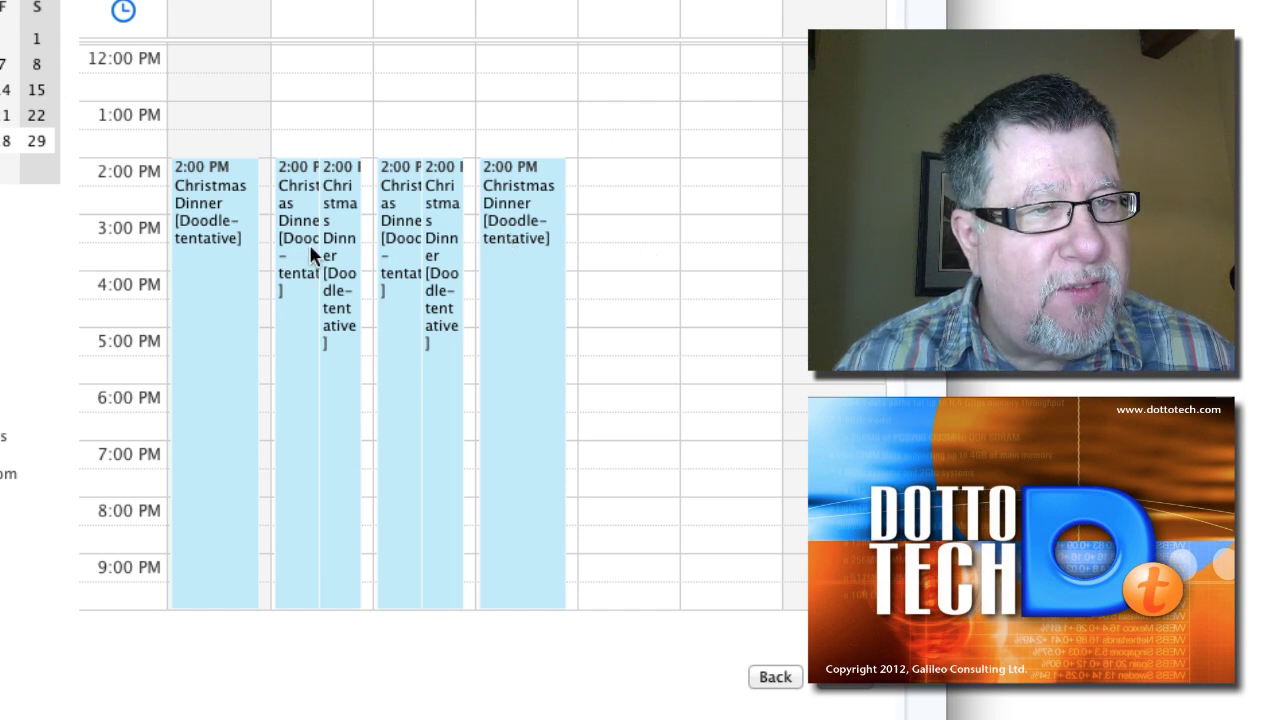
double_click(622, 176)
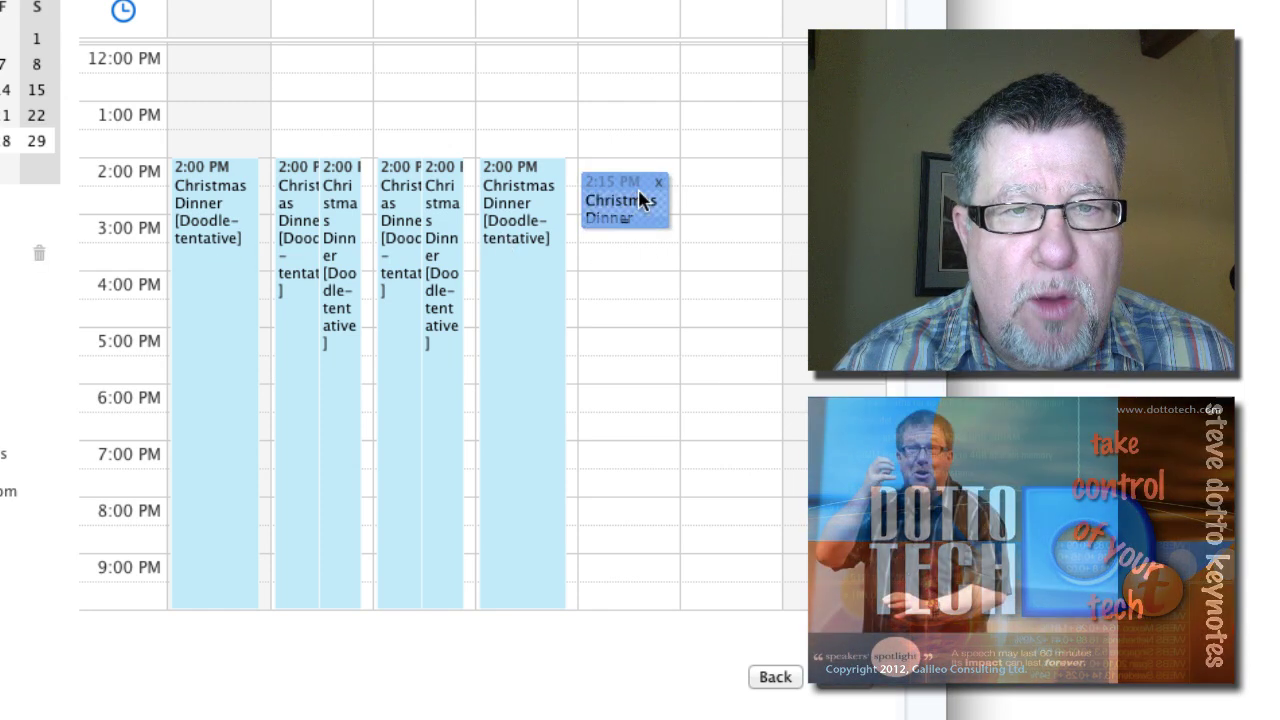
mouse_move(640, 200)
left_mouse_down()
mouse_move(651, 217)
mouse_move(636, 328)
mouse_move(640, 605)
left_mouse_up()
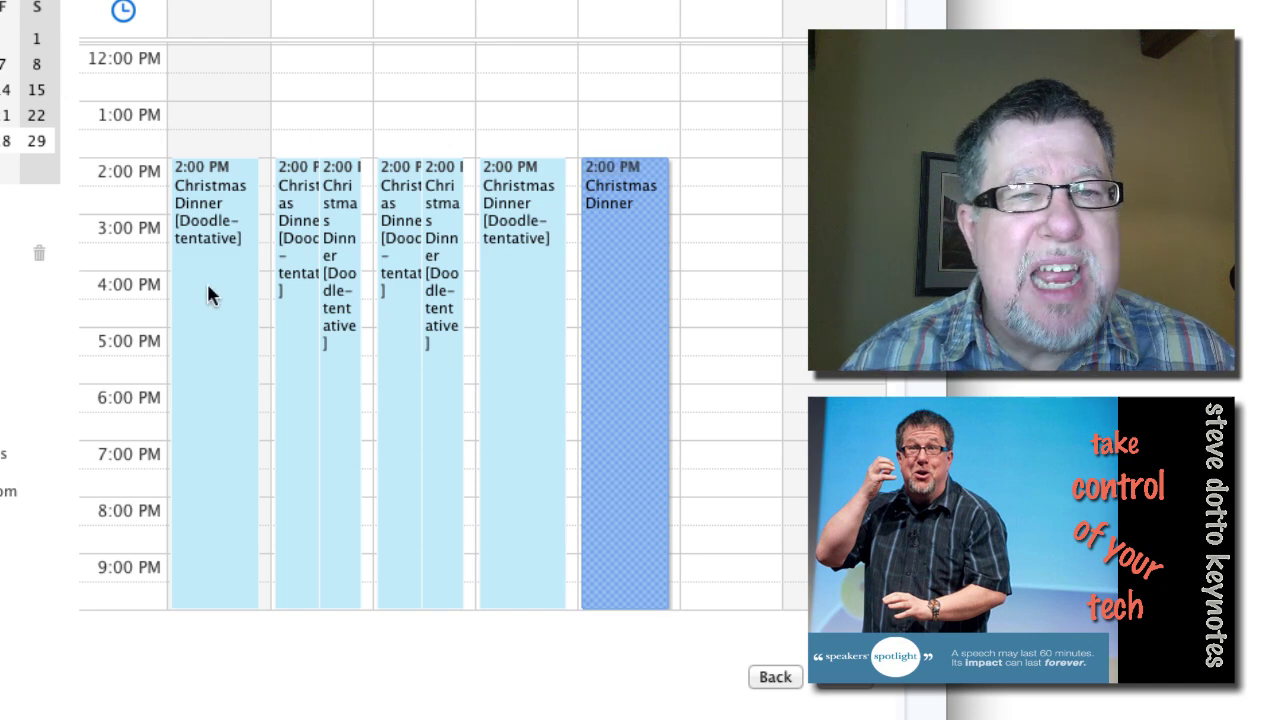
left_click(592, 272)
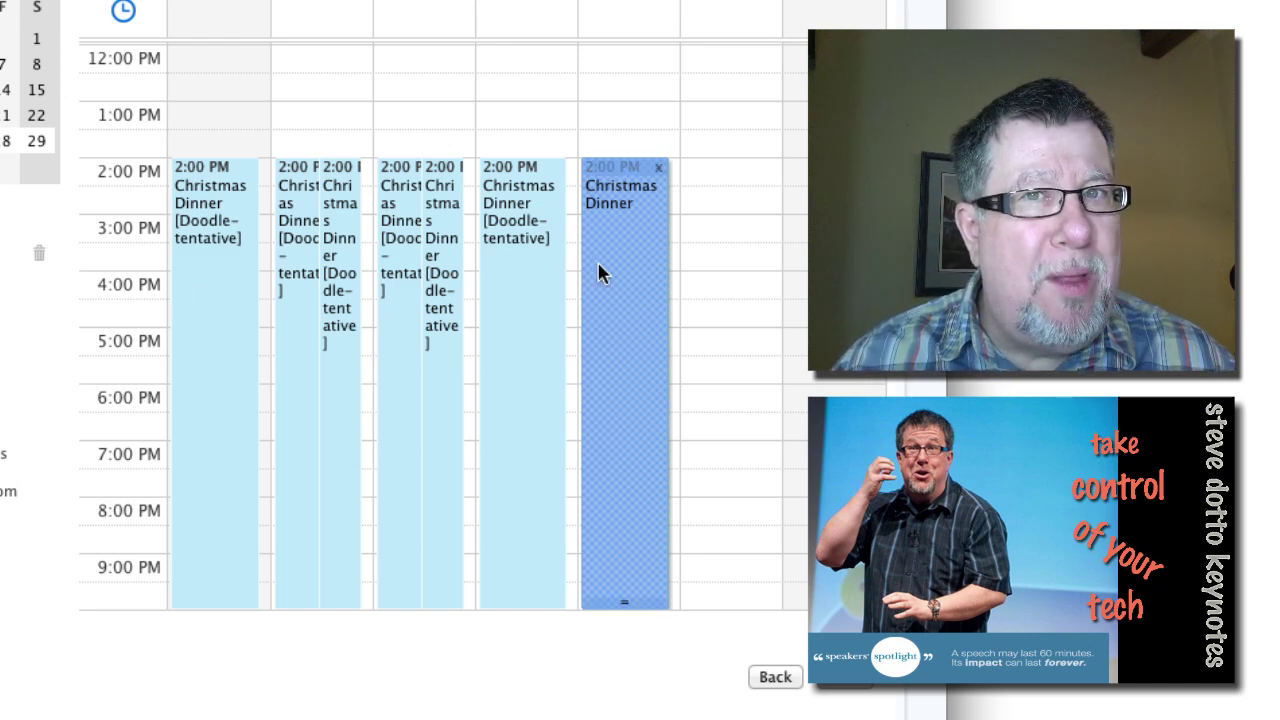
scroll(420, 380, "down", 1)
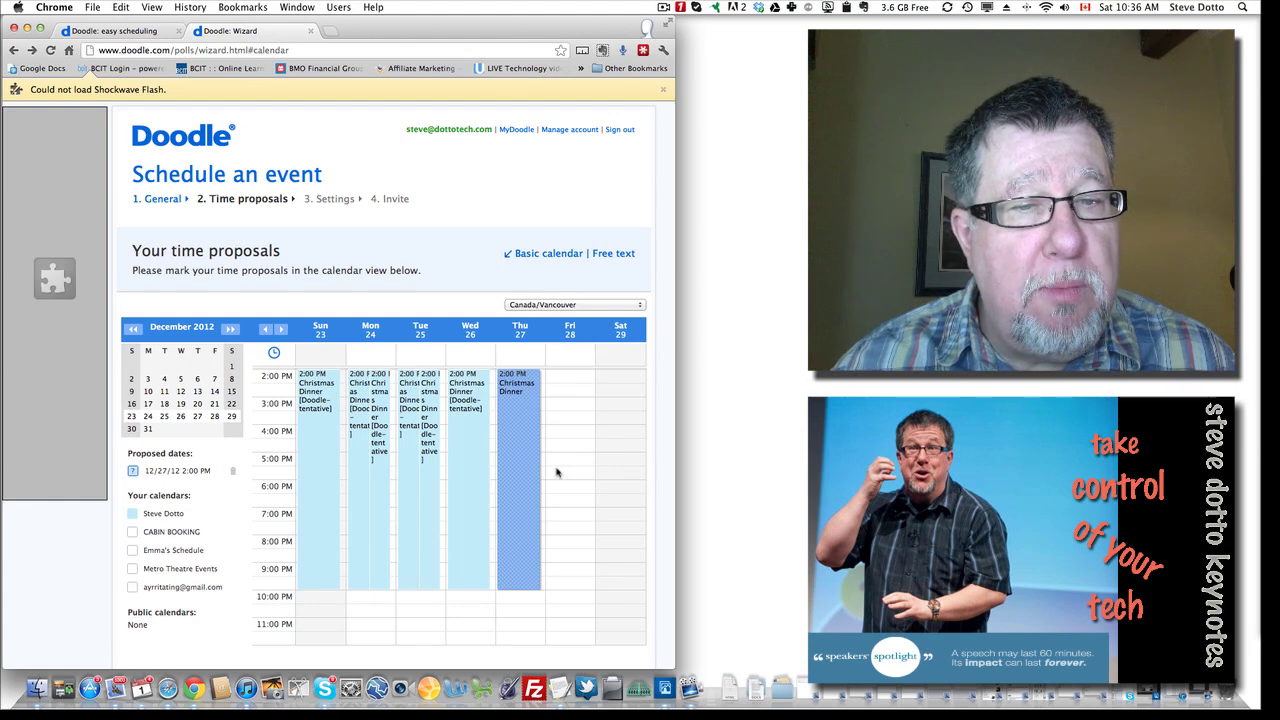
scroll(557, 472, "down", 3)
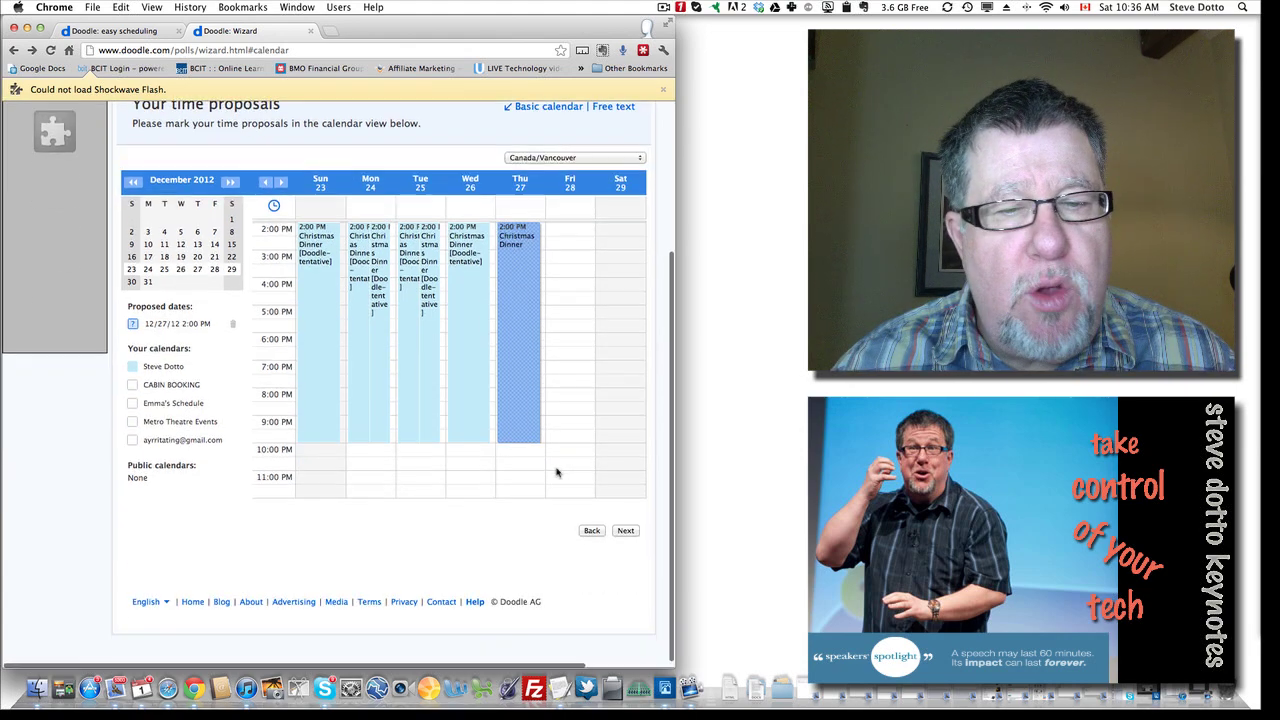
Turn on the Yes-No-Ifneedbe answer option in the poll settings and proceed to Invite
left_click(627, 533)
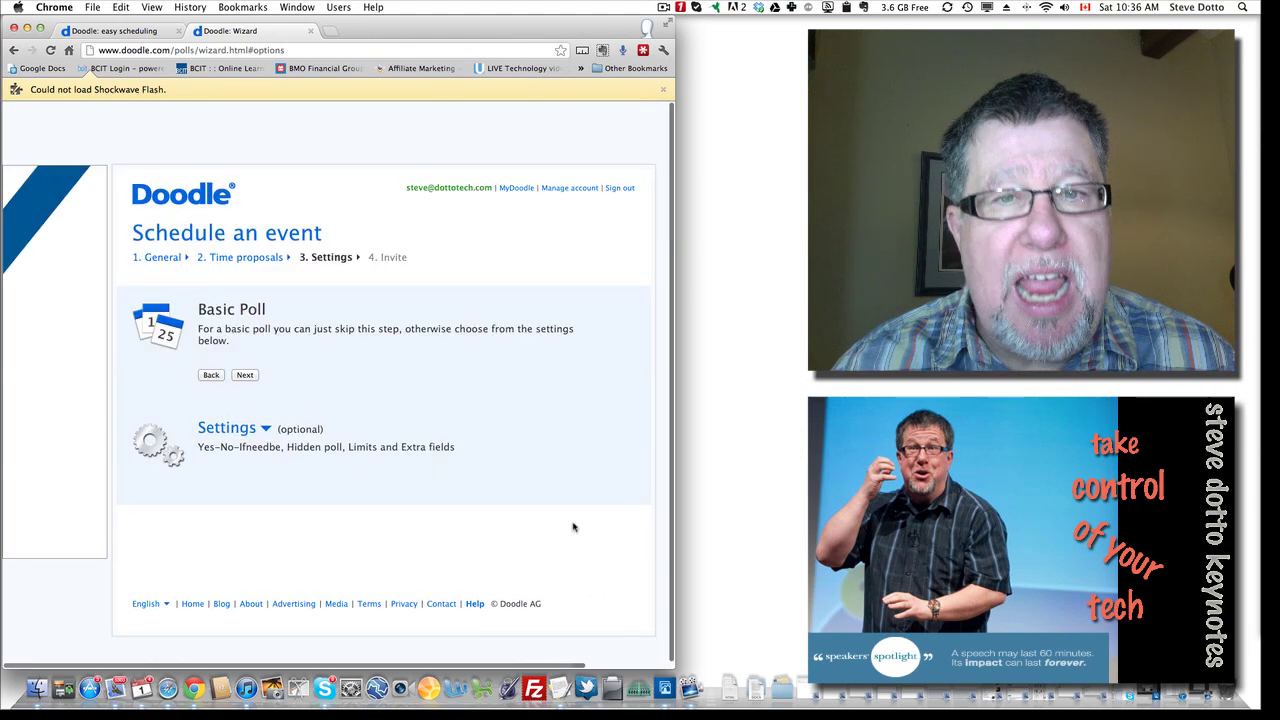
left_click(263, 428)
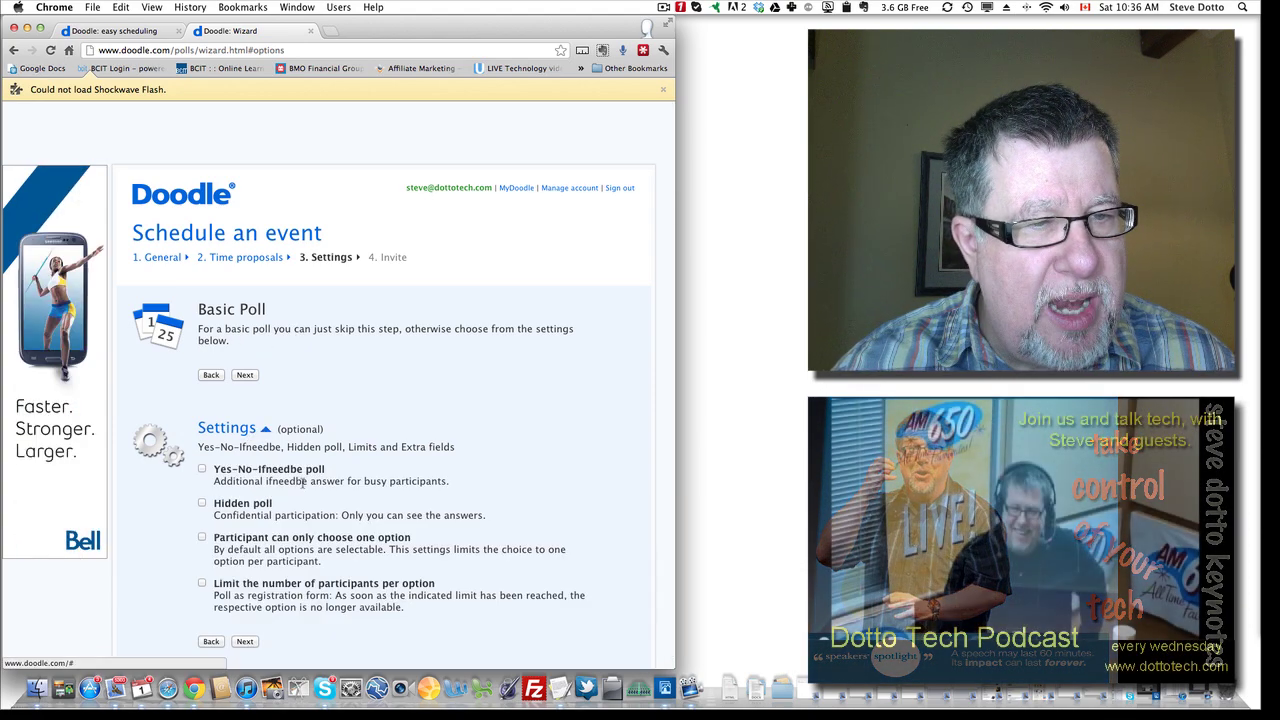
scroll(218, 460, "down", 2)
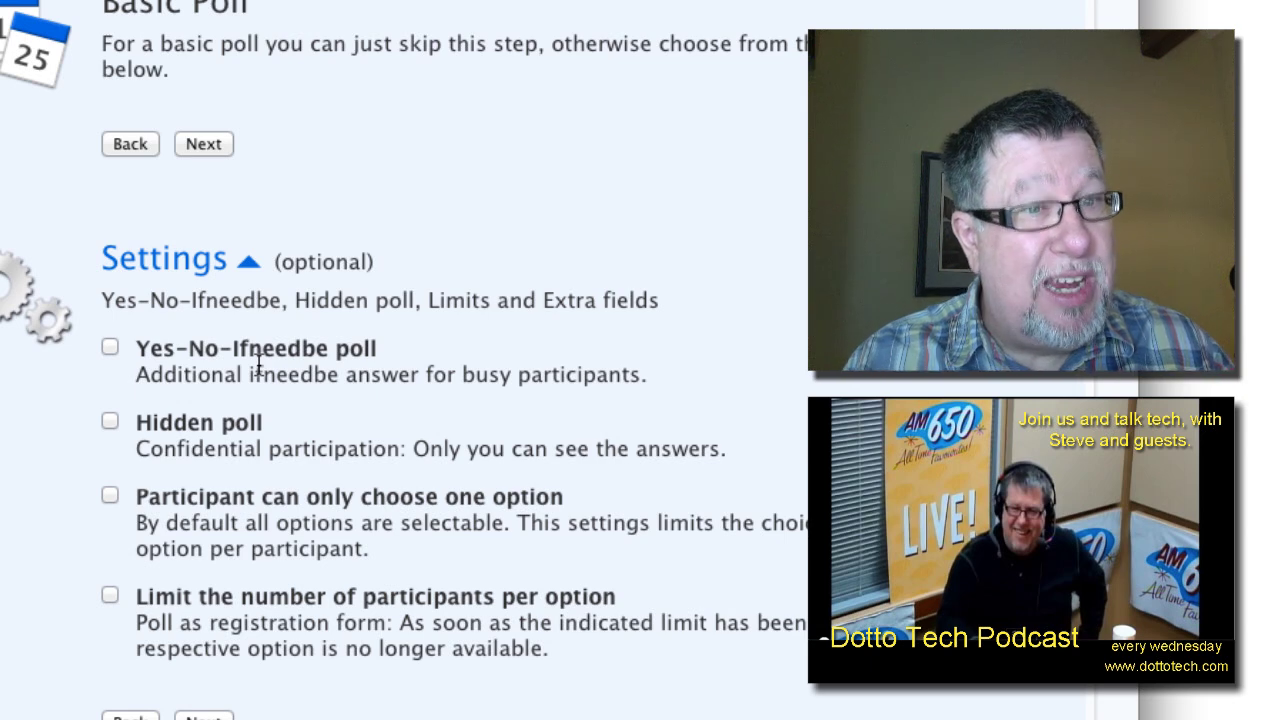
scroll(258, 366, "right", 2)
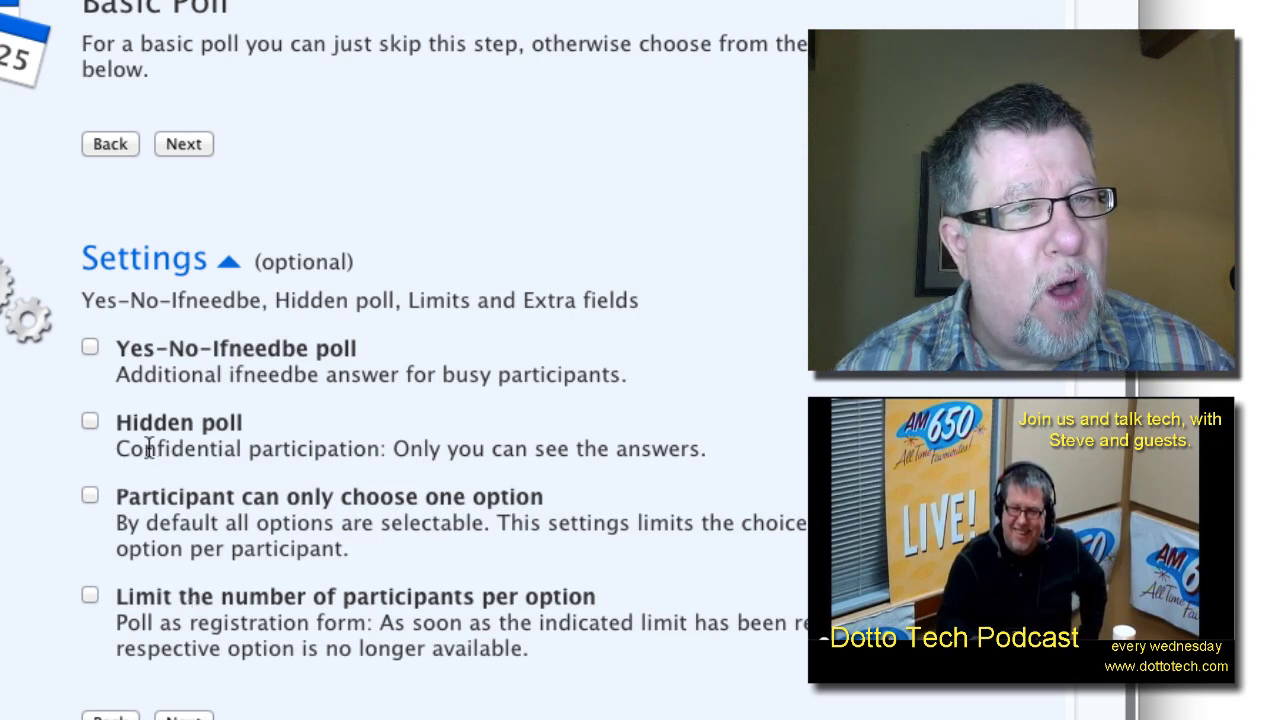
left_click(91, 350)
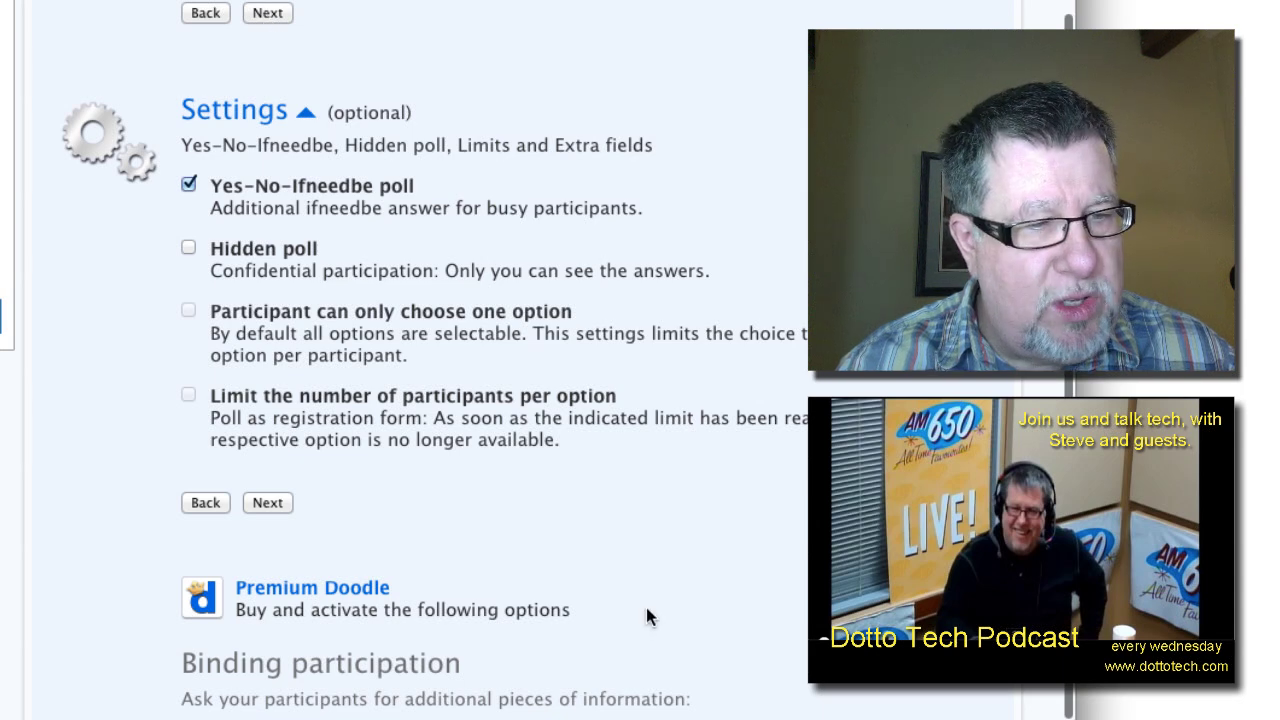
scroll(646, 617, "down", 3)
scroll(460, 505, "up", 1)
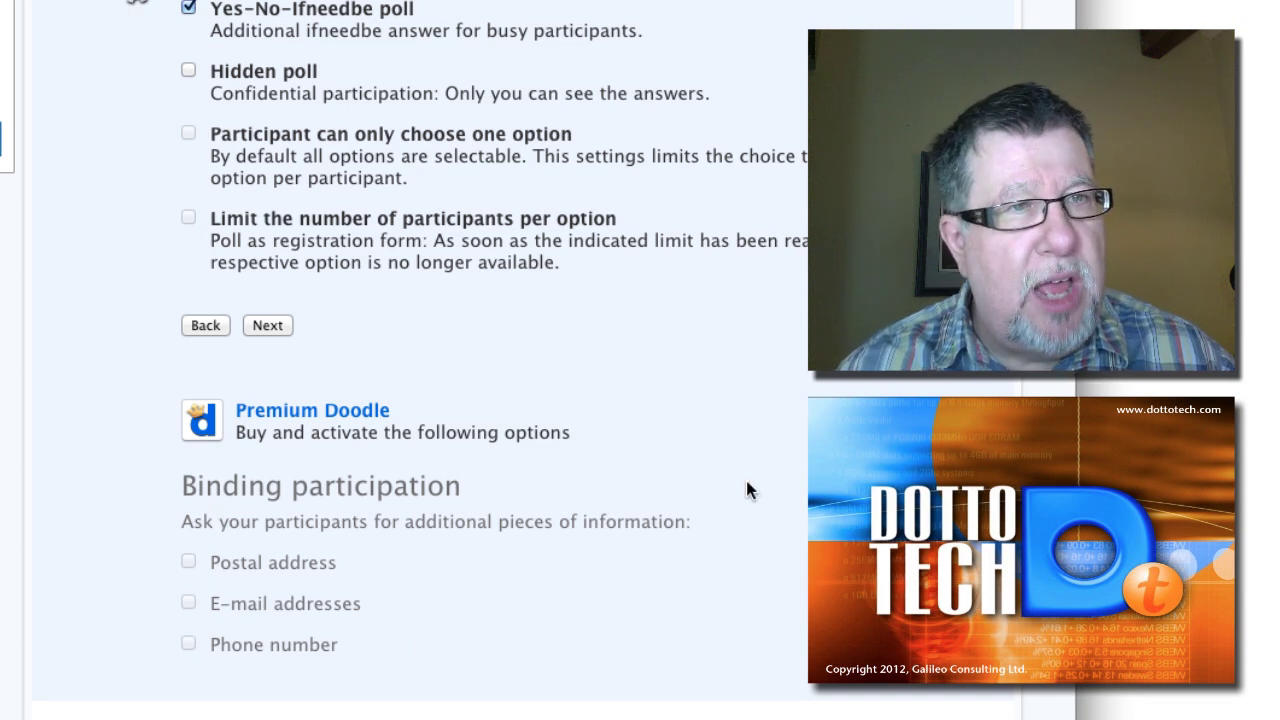
scroll(745, 490, "up", 4)
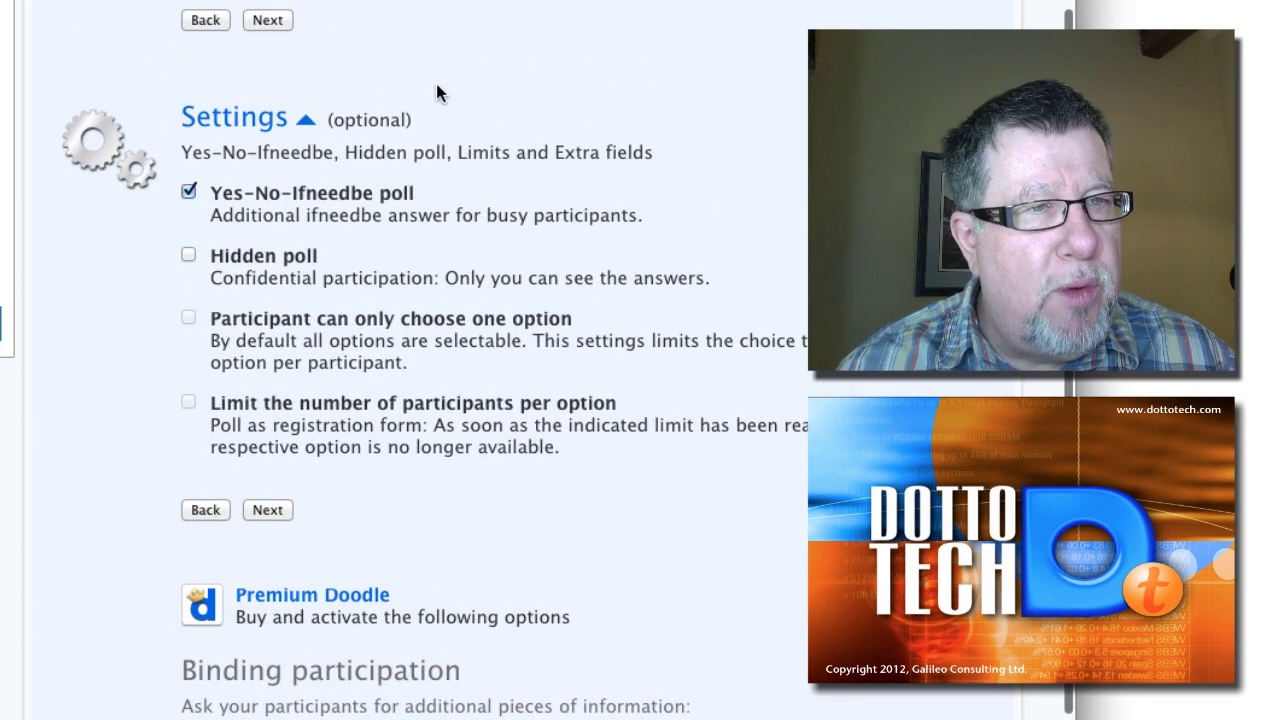
left_click(261, 512)
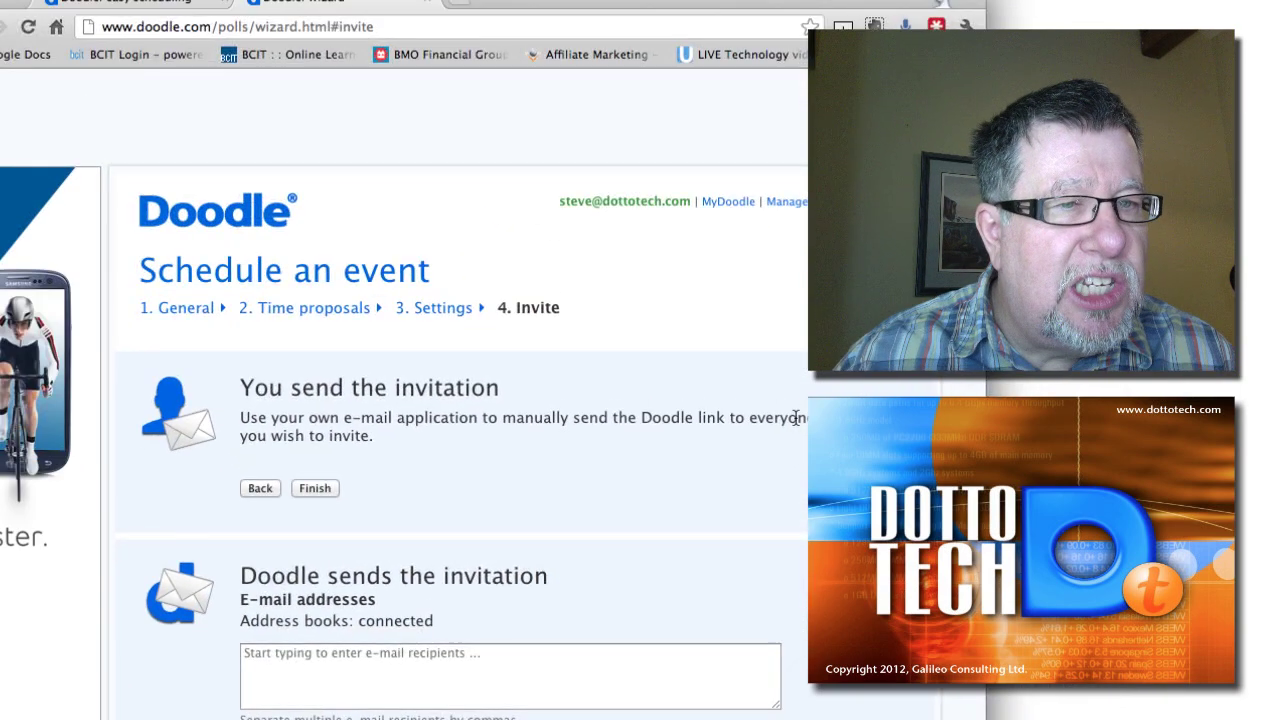
Choose 'You send the invitation' and finish creating the Christmas Dinner poll
scroll(783, 435, "down", 1)
scroll(783, 435, "down", 2)
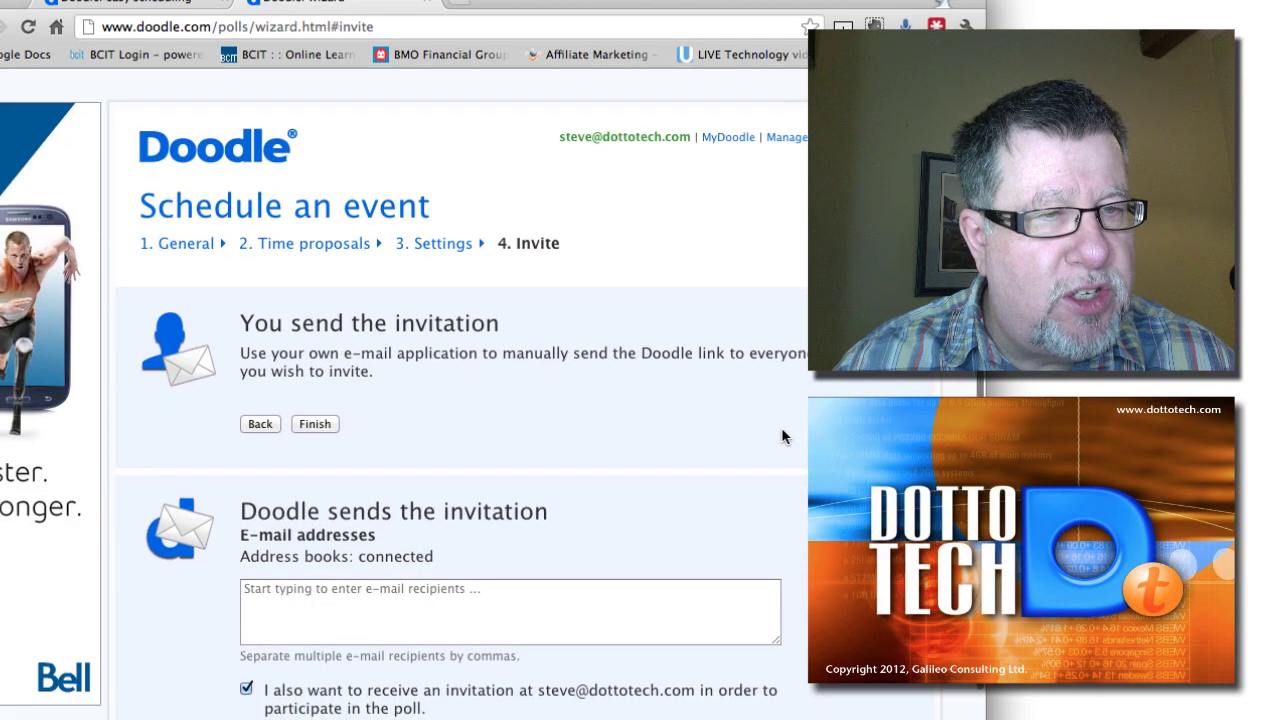
scroll(781, 427, "up", 1)
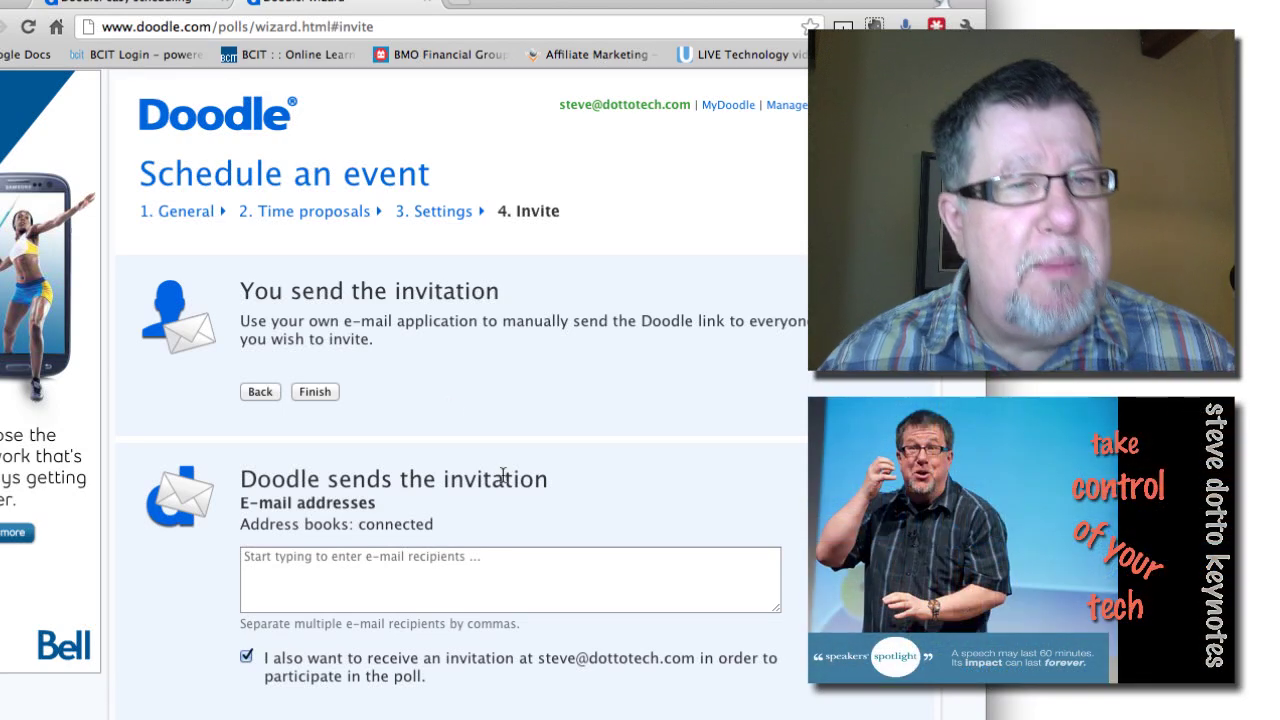
scroll(503, 477, "down", 3)
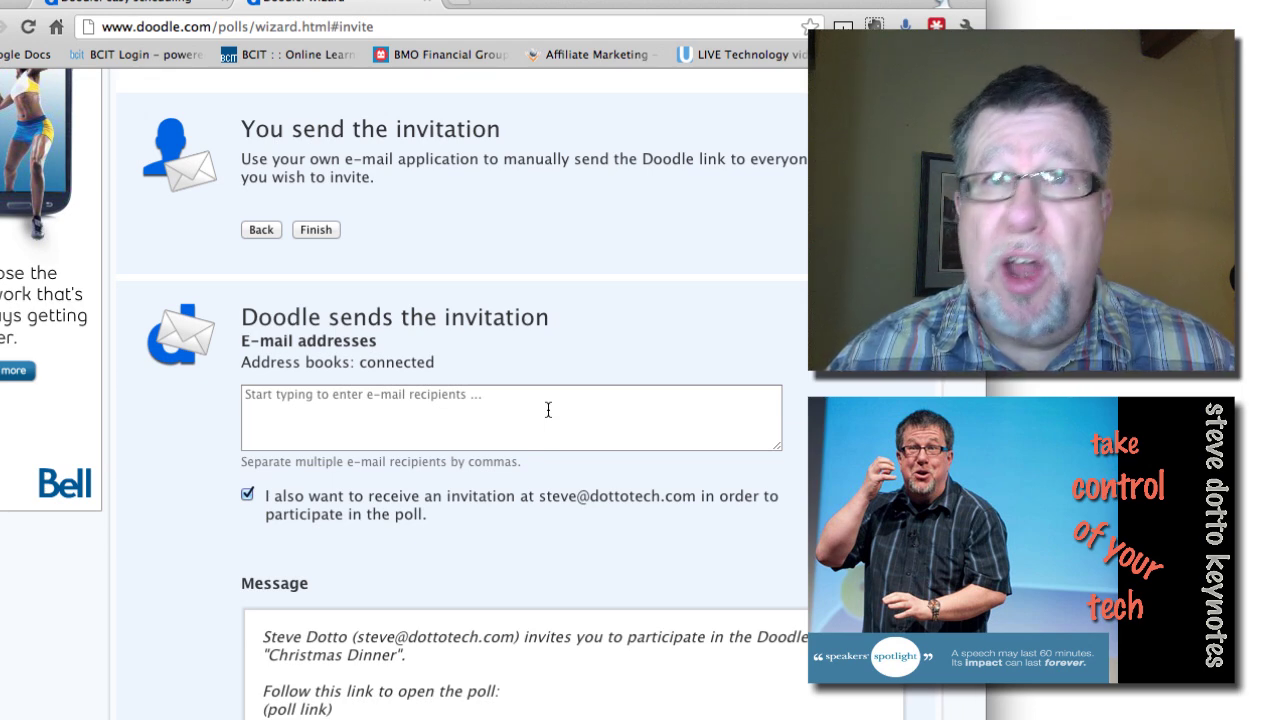
scroll(548, 410, "down", 2)
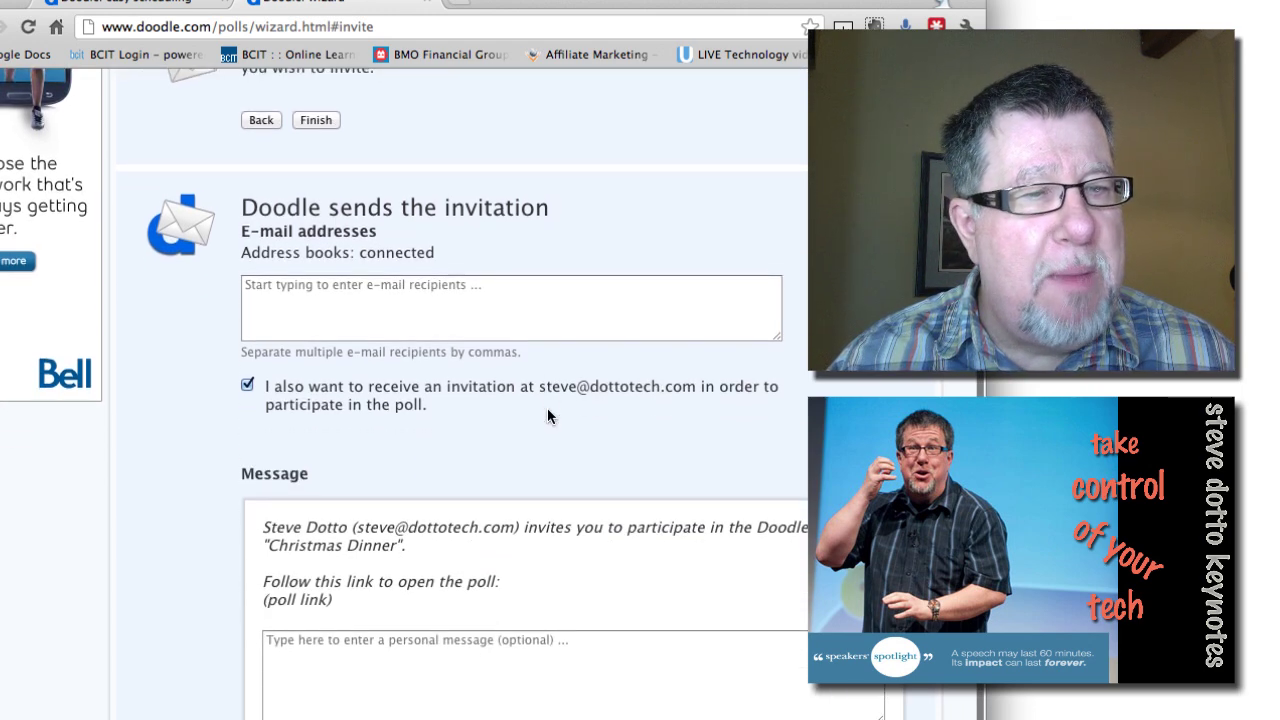
scroll(547, 416, "down", 1)
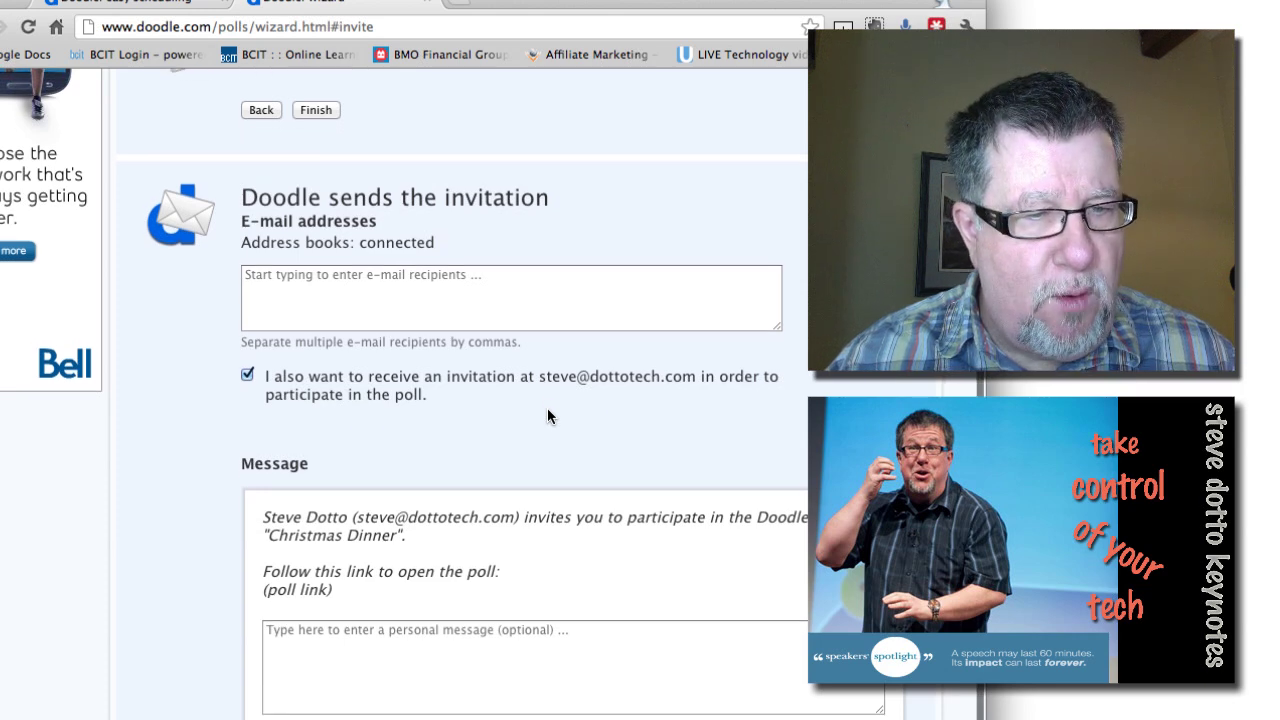
scroll(547, 410, "up", 1)
scroll(540, 412, "up", 5)
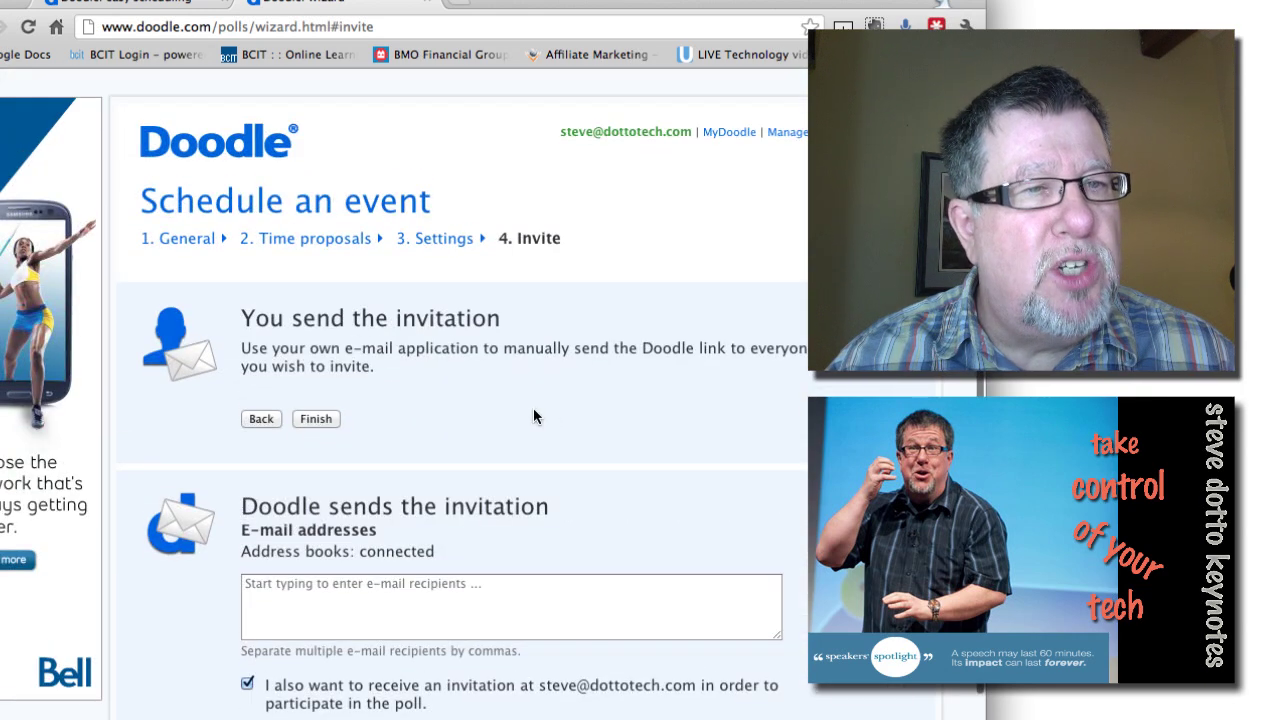
left_click(318, 422)
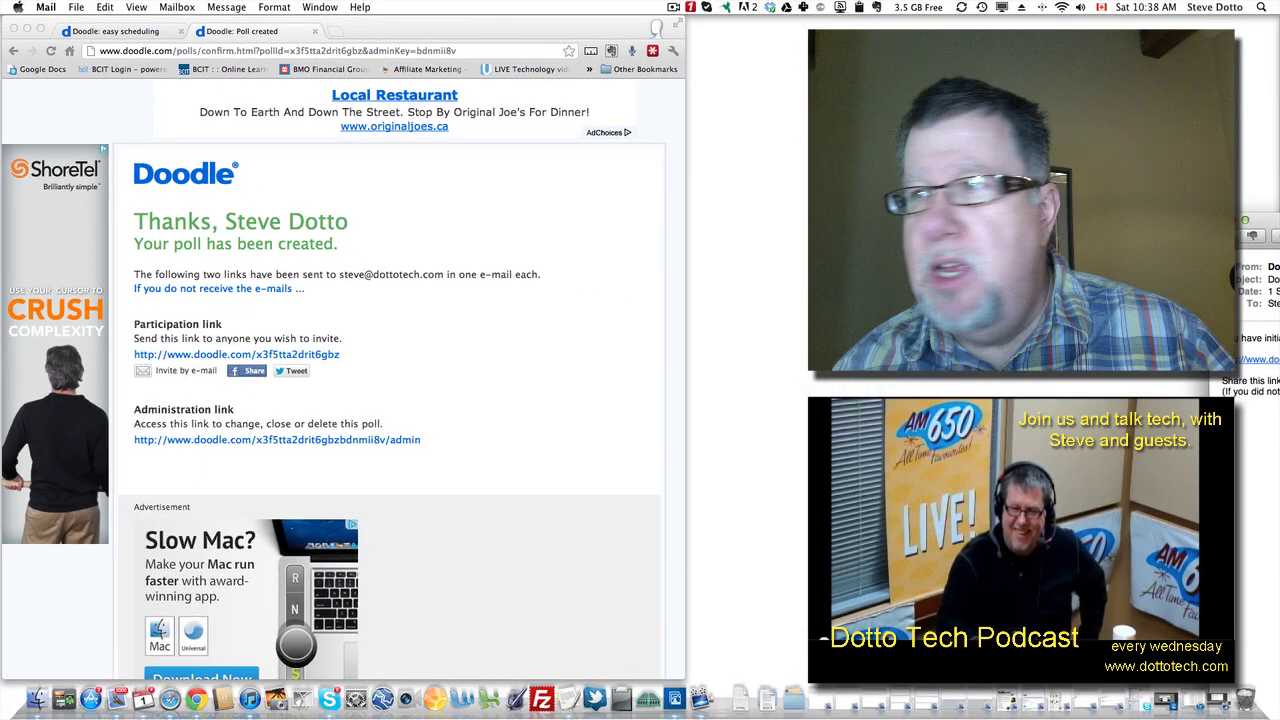
Drag the Mail message carrying the poll's participation link into full view
mouse_move(601, 192)
left_mouse_down()
mouse_move(328, 76)
mouse_move(352, 76)
left_mouse_up()
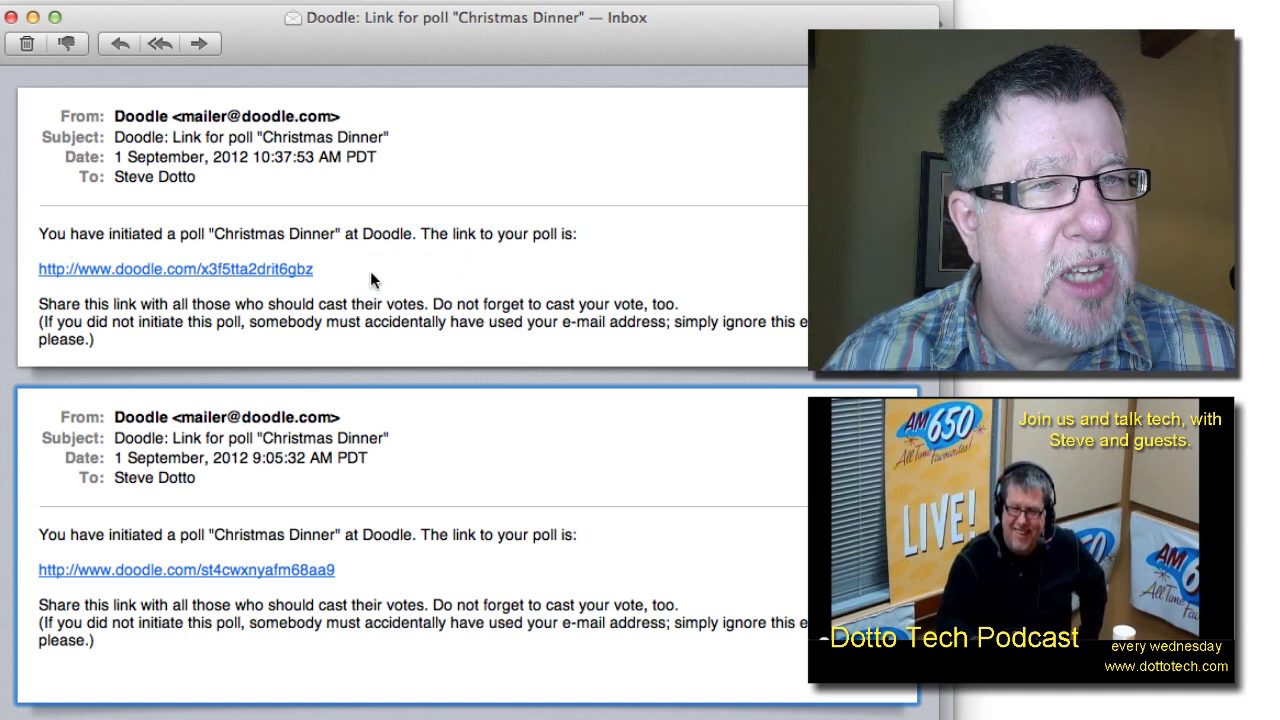
Select the doodle.com poll link in the newer Christmas Dinner e-mail
left_click(209, 274)
triple_click(208, 271)
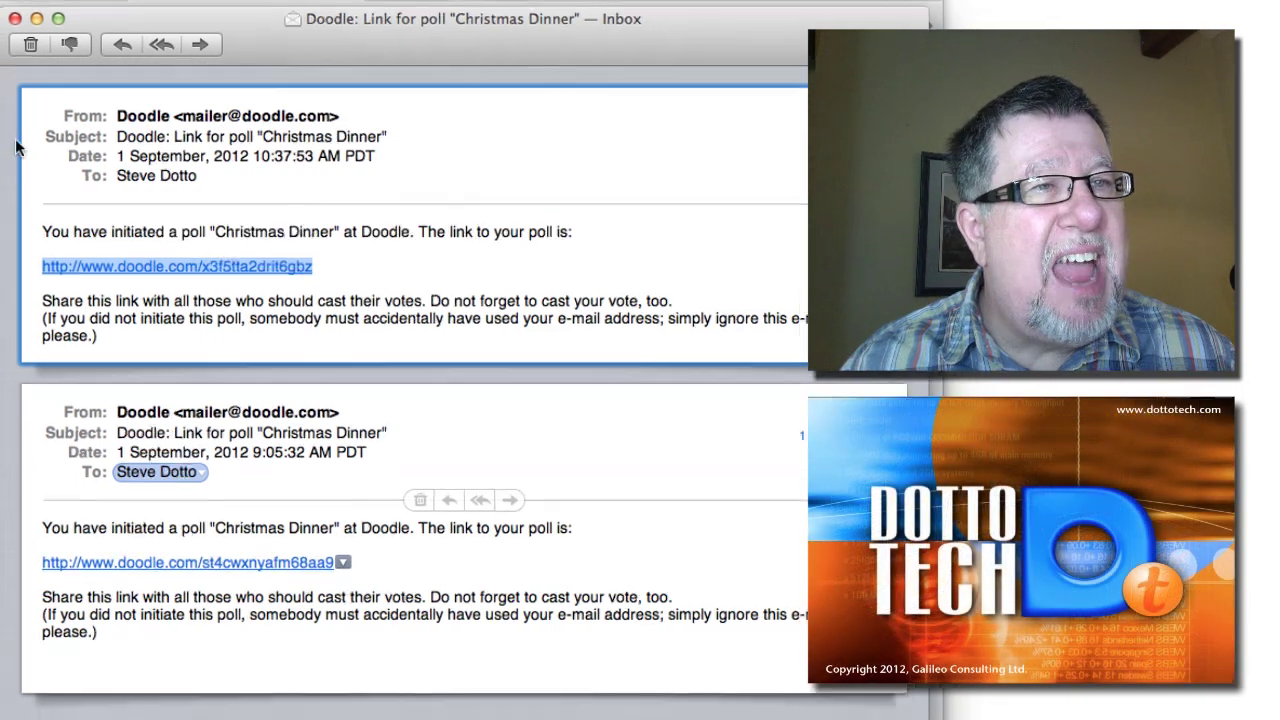
Close the e-mail and open the six-participant Christmas Dinner poll from MyDoodle
key("super+w")
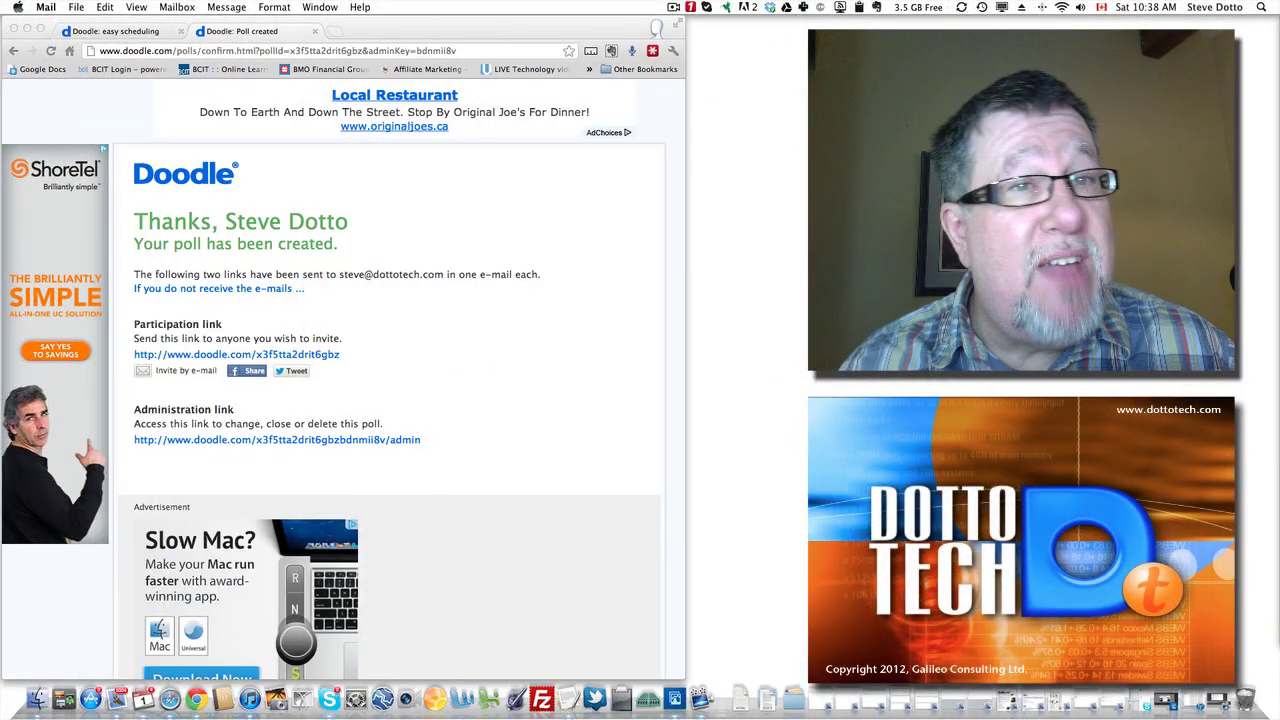
left_click(155, 173)
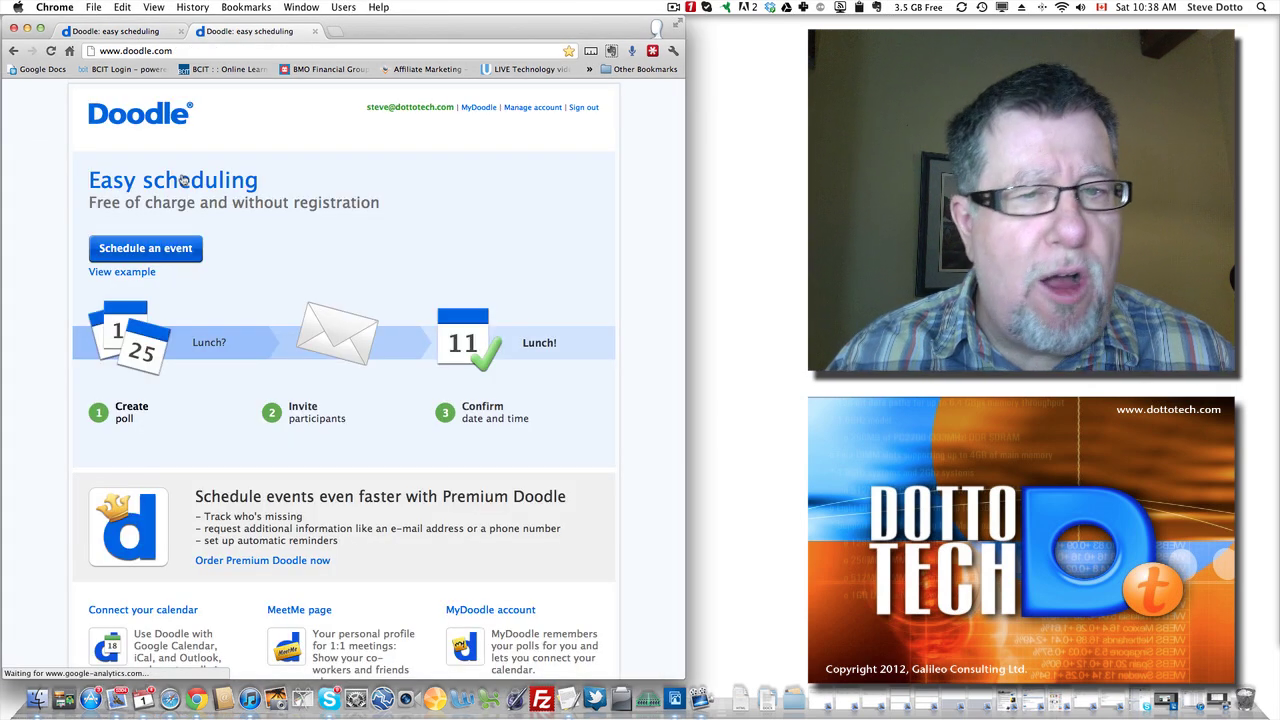
left_click(479, 108)
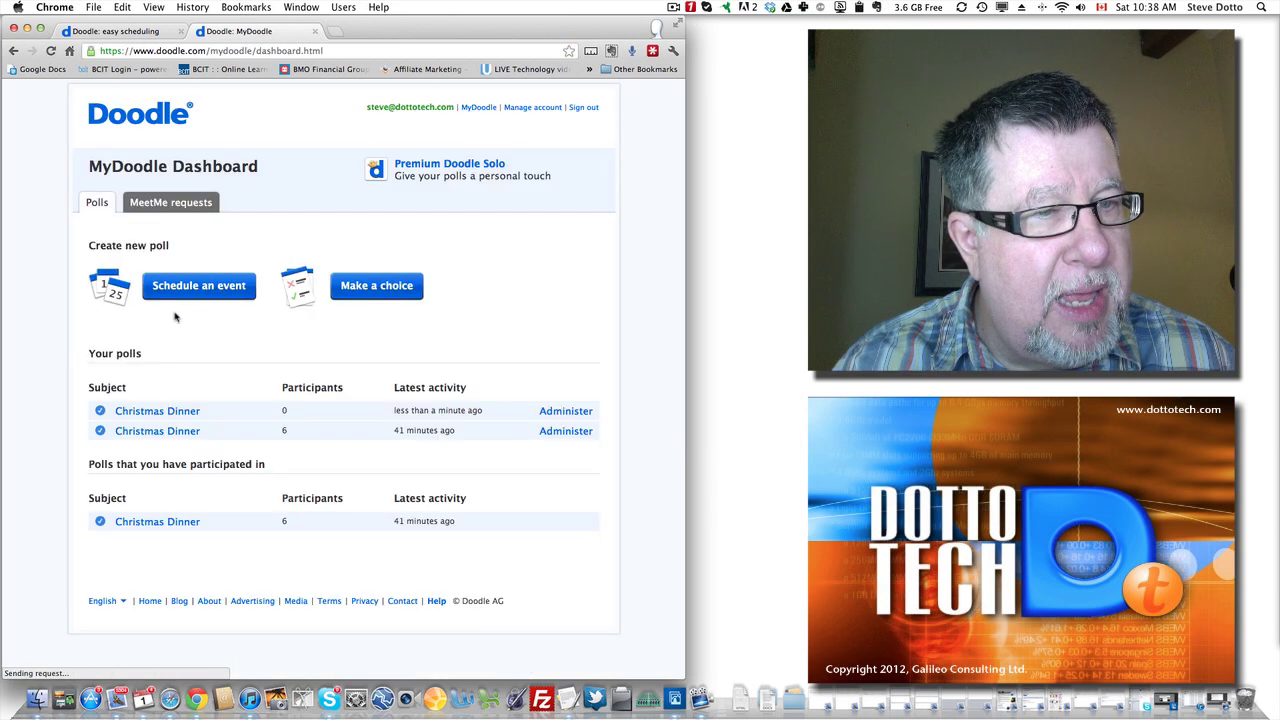
left_click(168, 434)
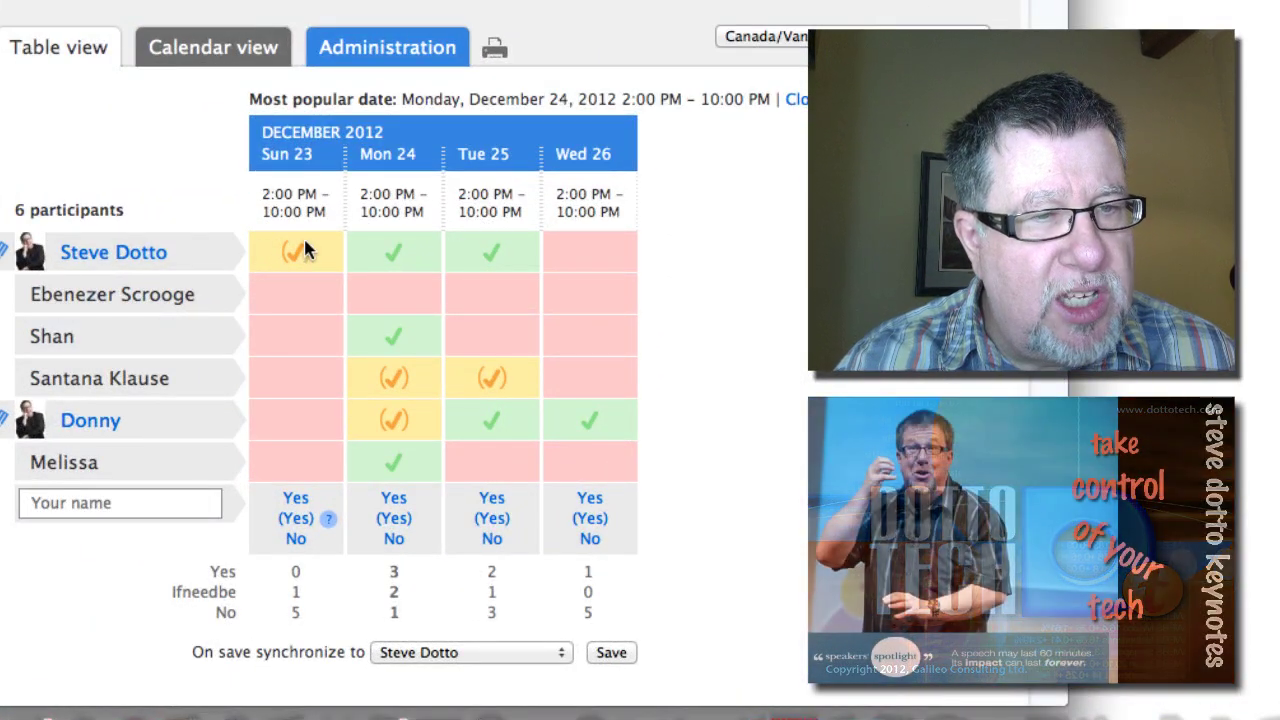
scroll(711, 358, "down", 1)
scroll(711, 358, "down", 4)
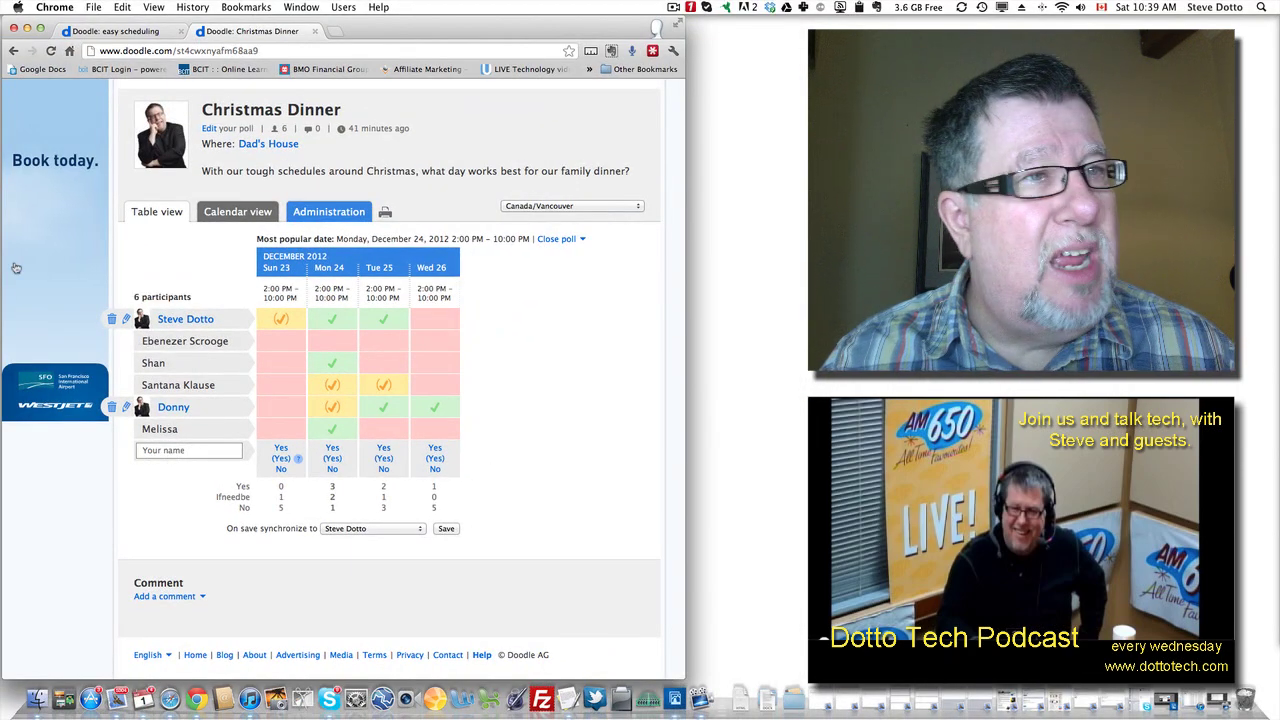
Open 'Order Premium Doodle now' from the home page and review the Solo, Business and Enterprise tiers
left_click(118, 33)
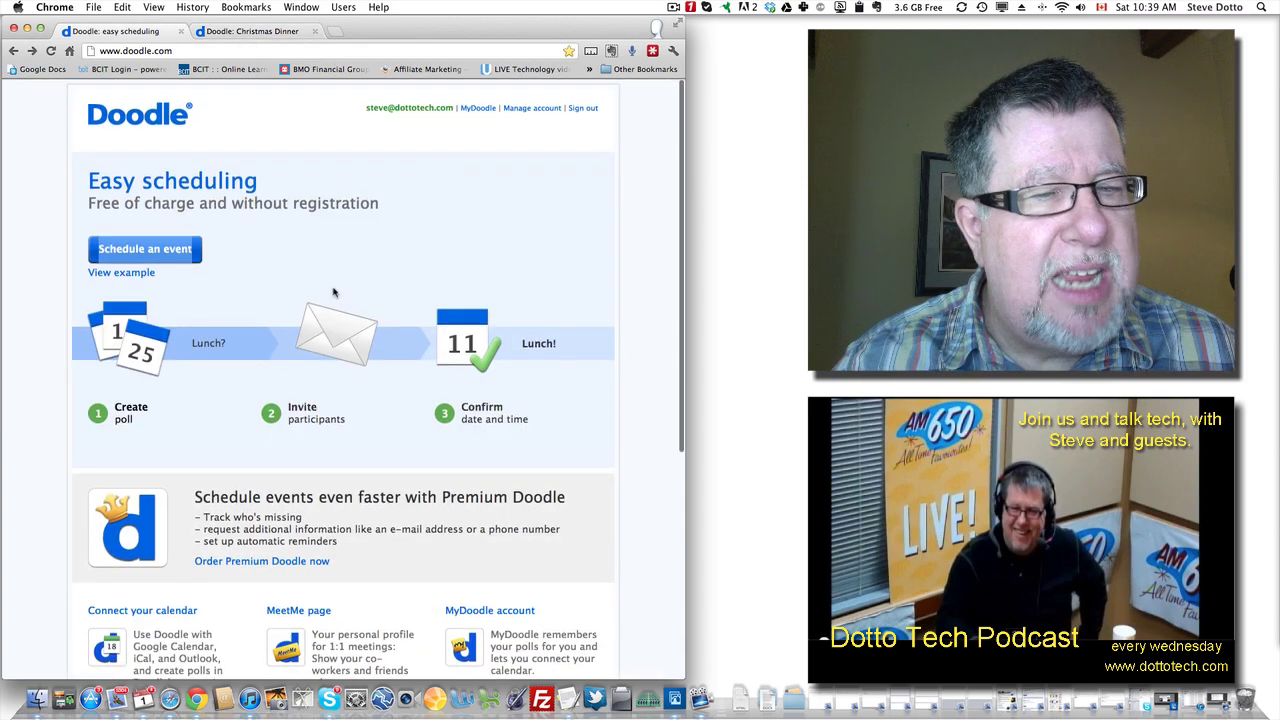
scroll(334, 292, "down", 4)
scroll(333, 286, "down", 1)
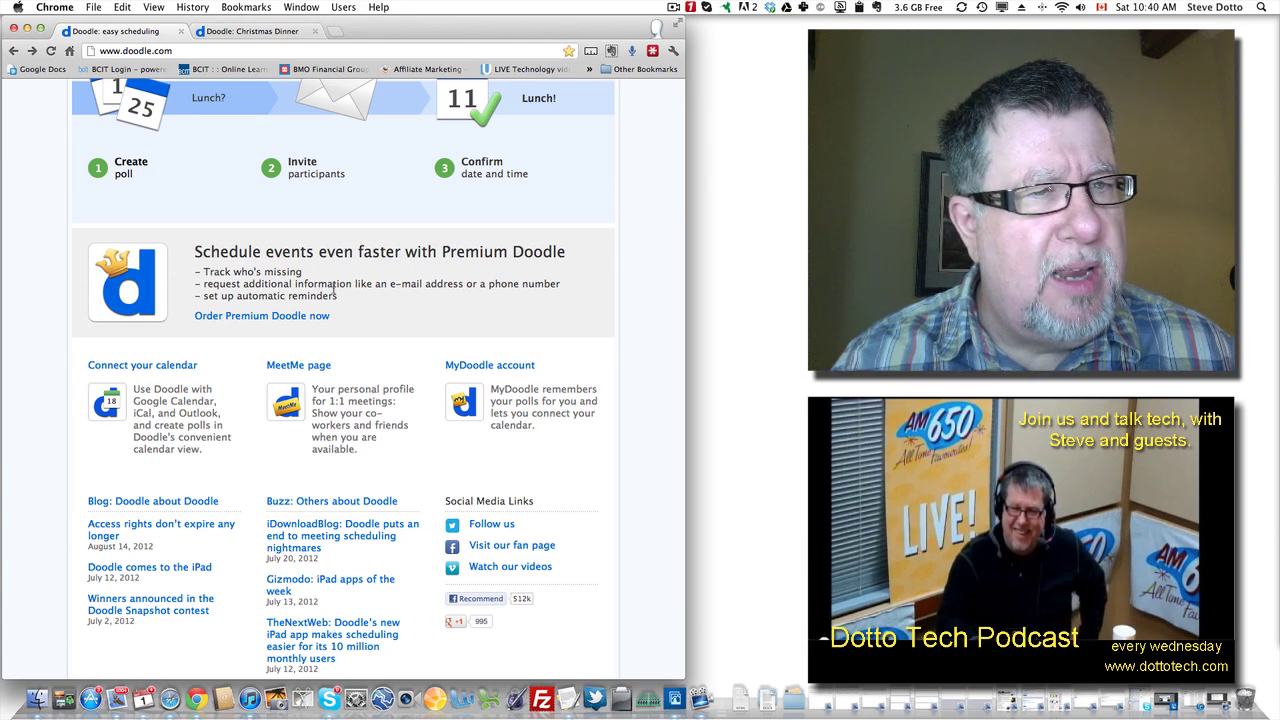
scroll(334, 290, "down", 1)
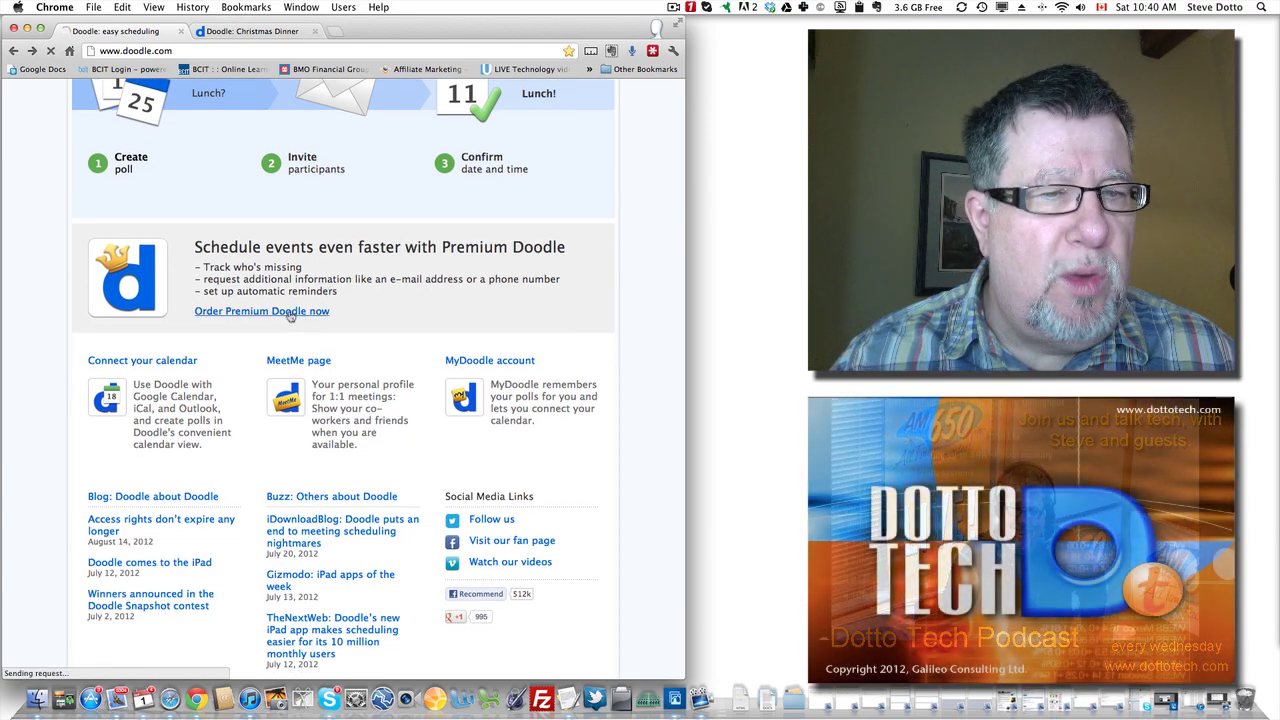
left_click(290, 312)
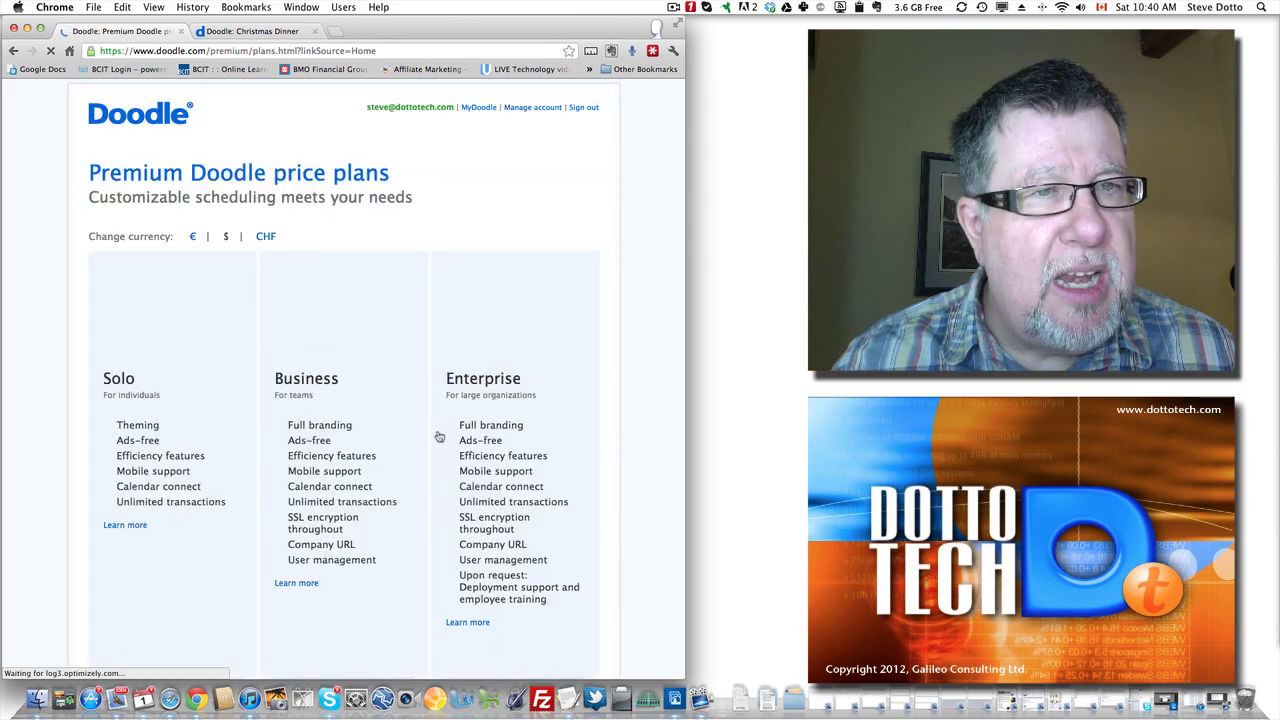
scroll(440, 434, "down", 2)
scroll(440, 434, "down", 1)
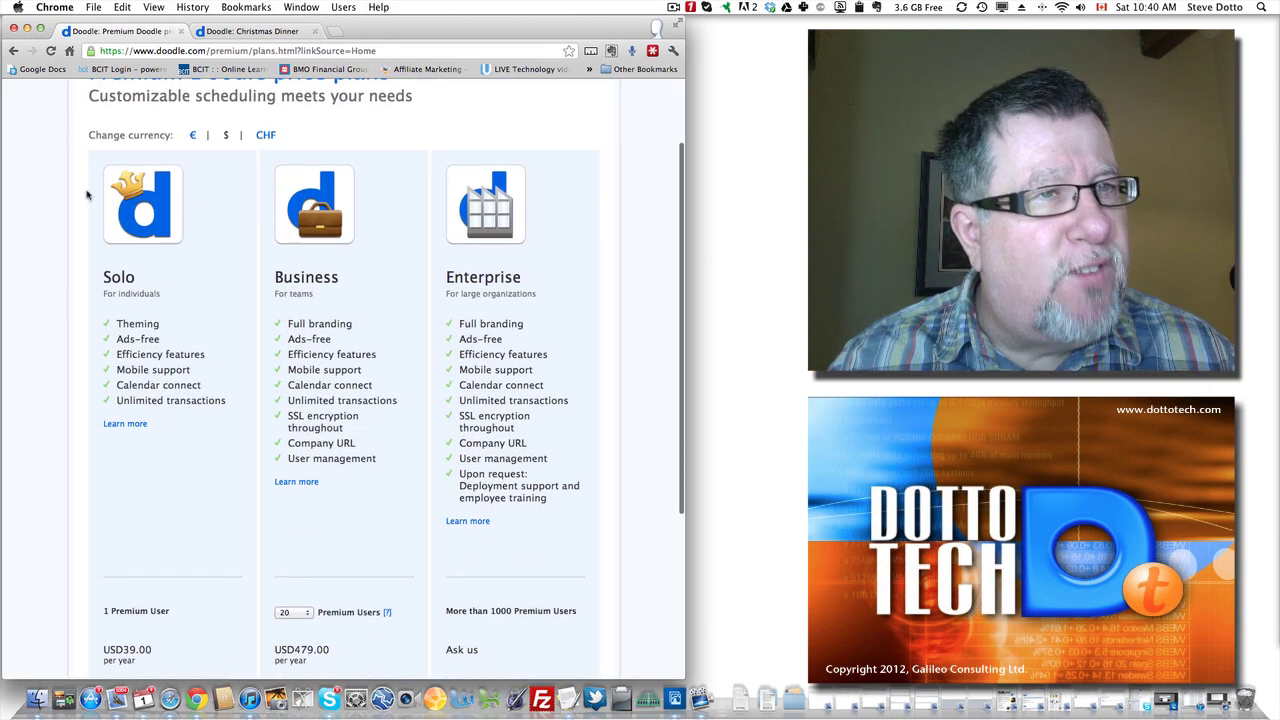
scroll(128, 507, "down", 3)
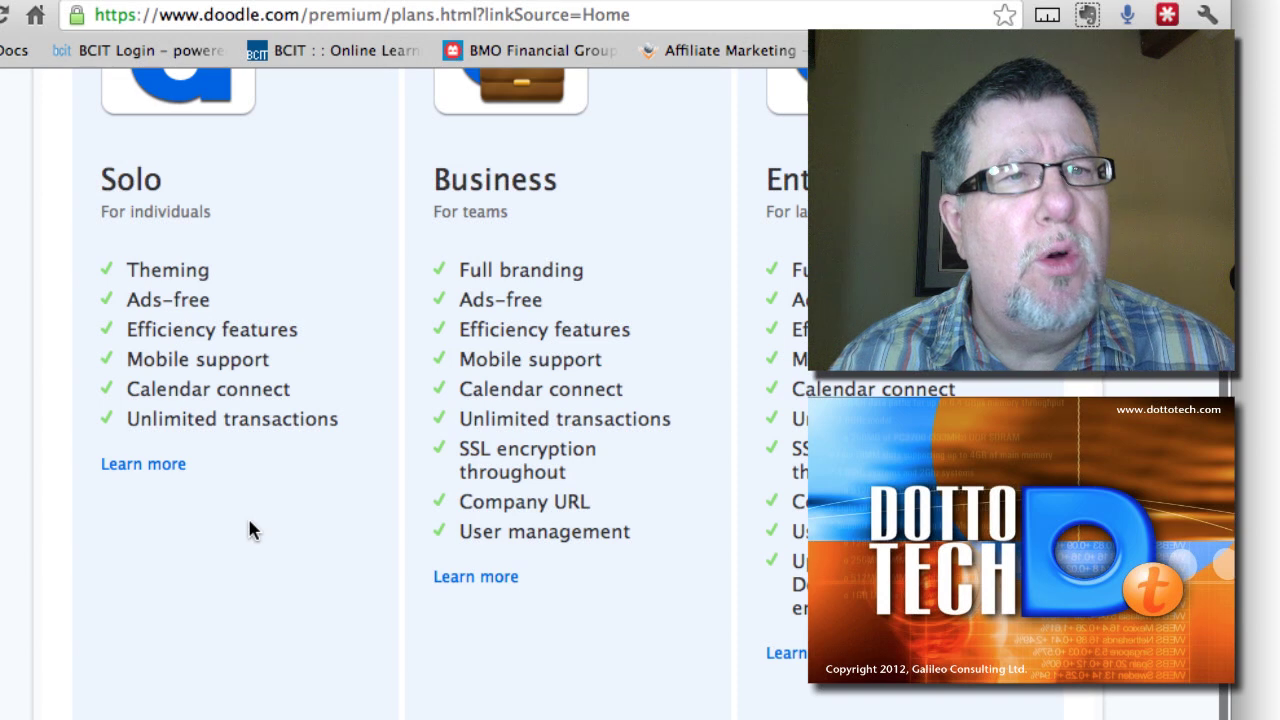
scroll(251, 528, "up", 2)
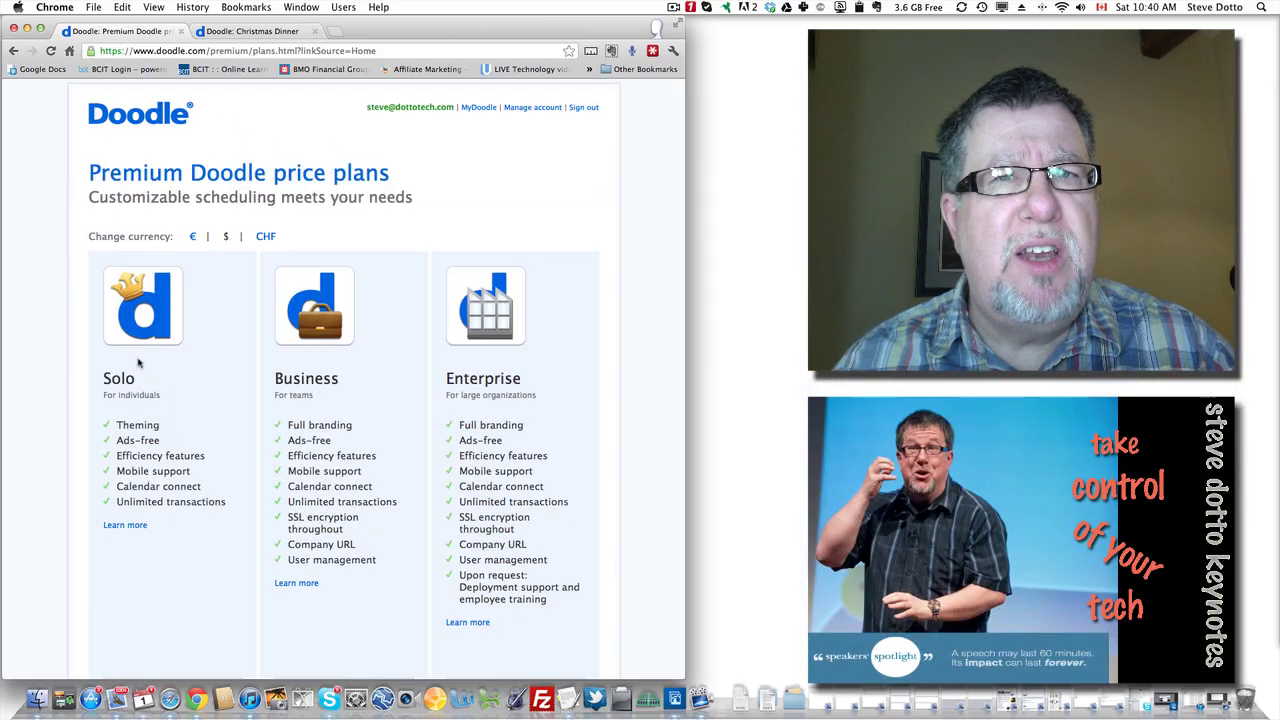
Go back home and open 'Connect your calendar' to see the Google, Outlook and iCal options
left_click(14, 51)
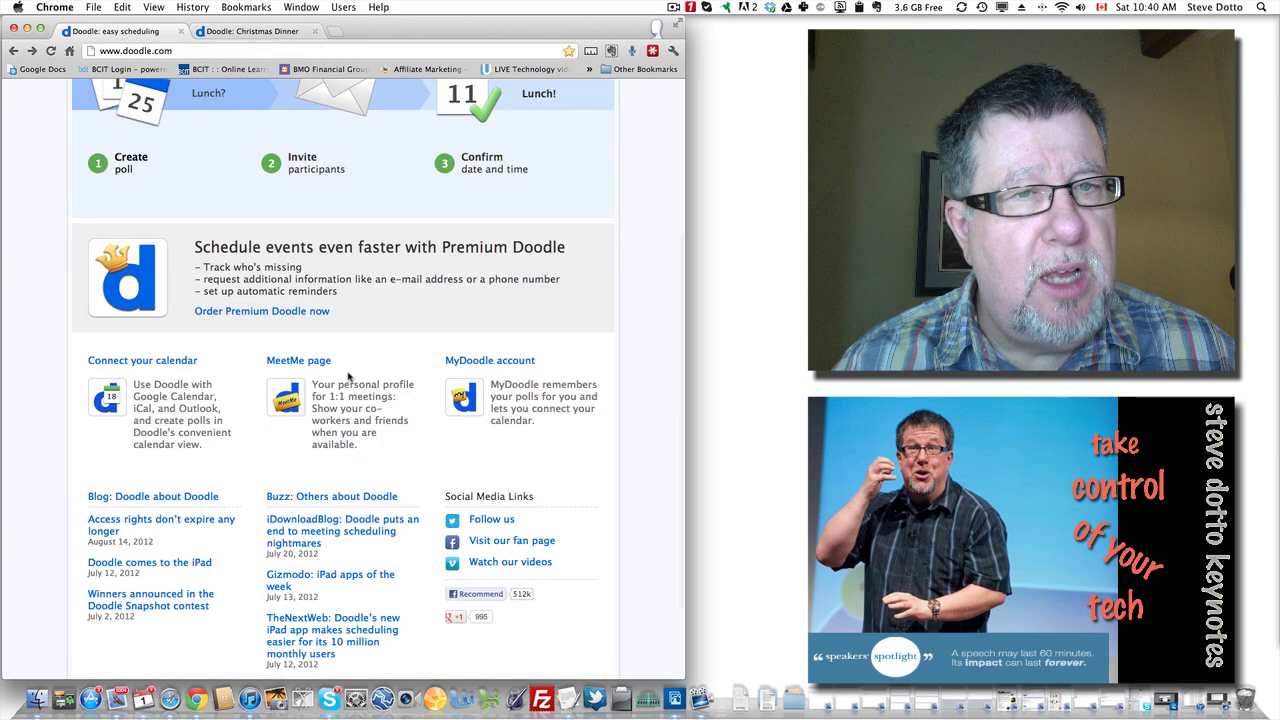
scroll(345, 372, "down", 2)
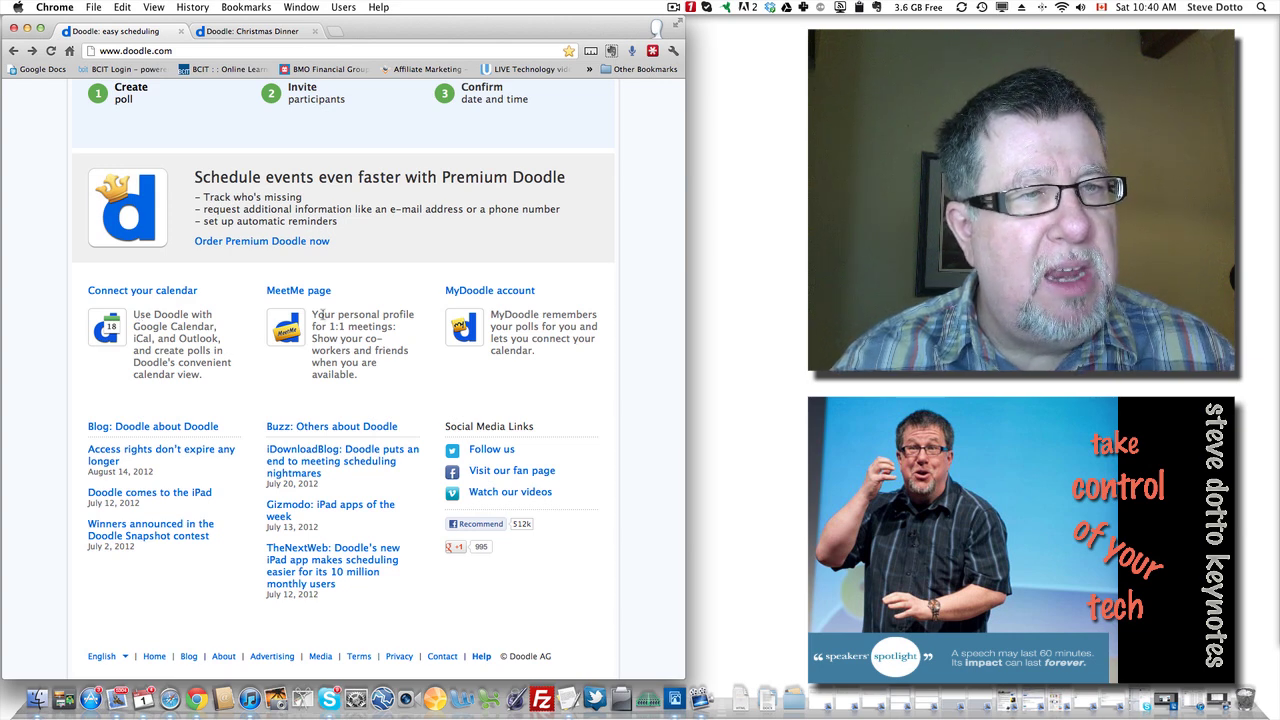
left_click(178, 295)
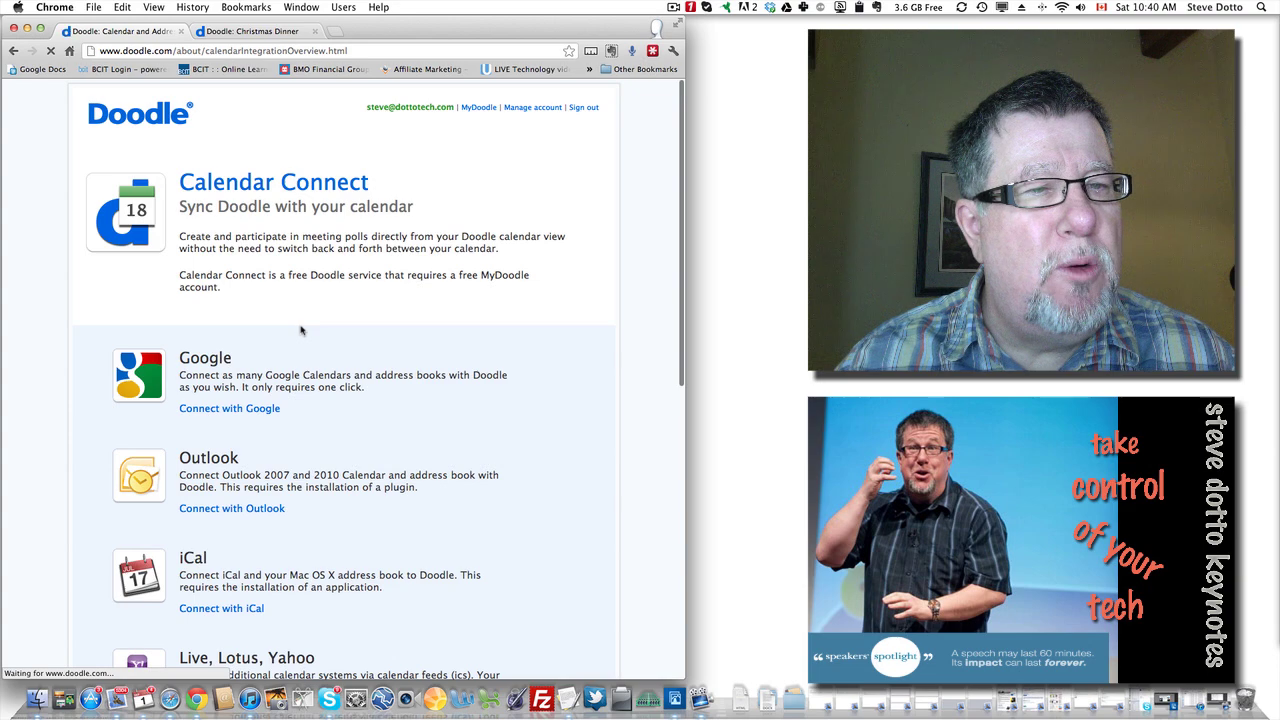
scroll(300, 325, "down", 5)
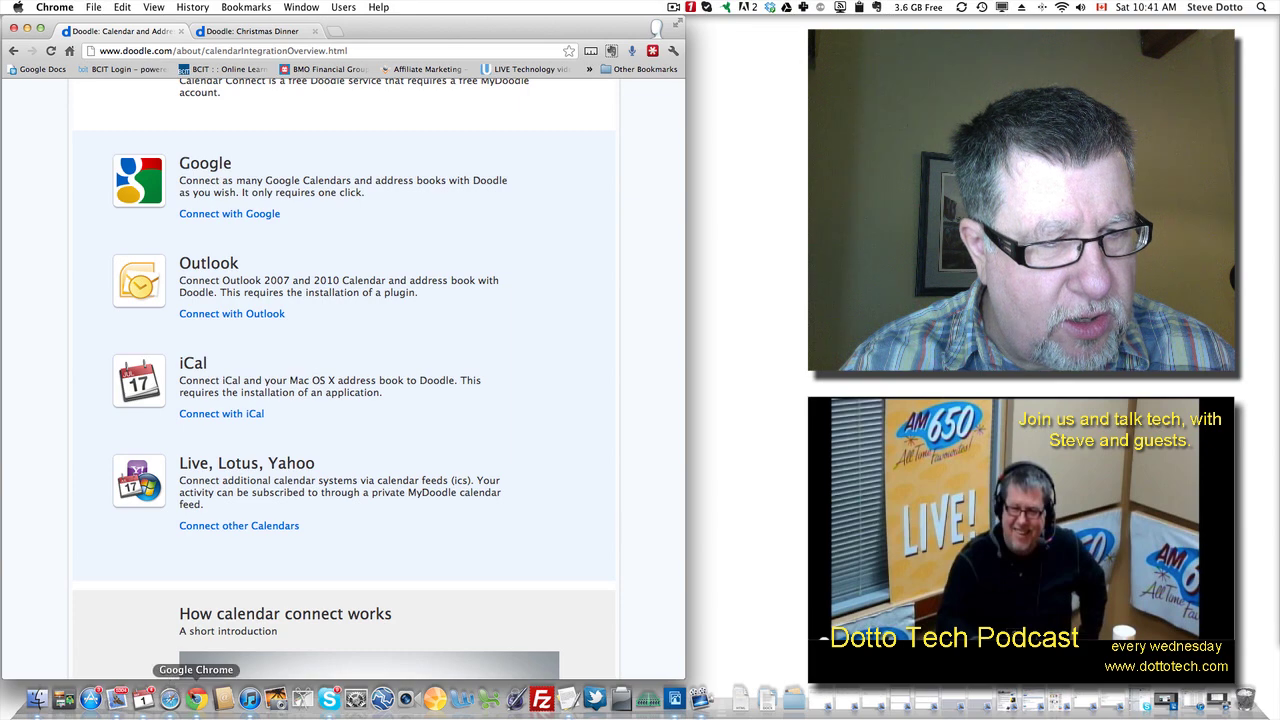
View the tentative Christmas Dinner entries in iCal's December 2012 calendar, then return to Chrome
left_click(143, 700)
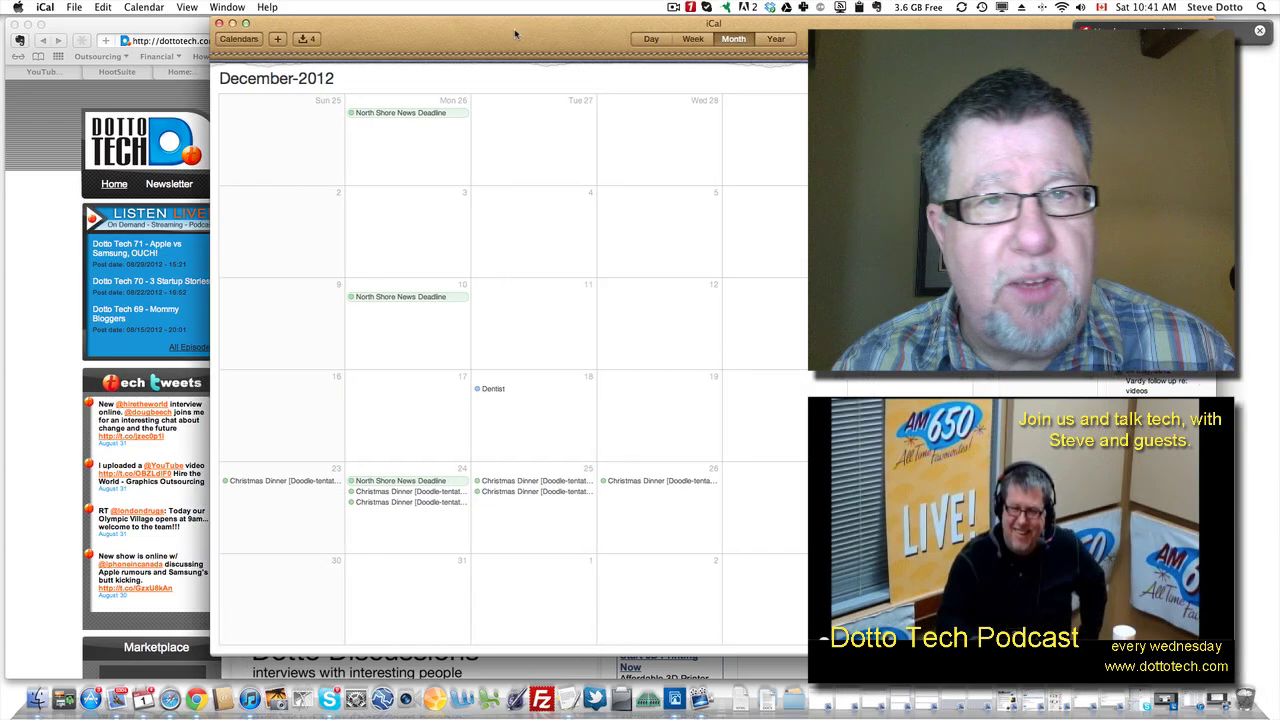
left_click_drag(515, 34, 386, 37)
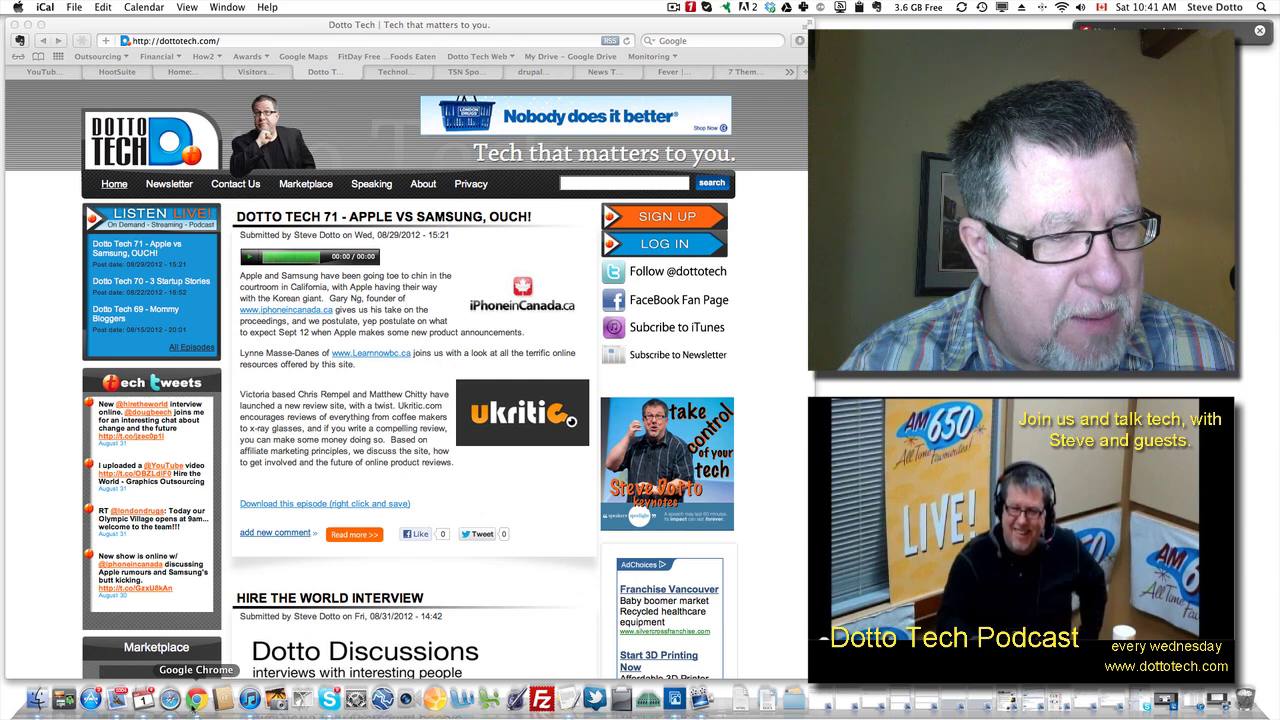
left_click(196, 699)
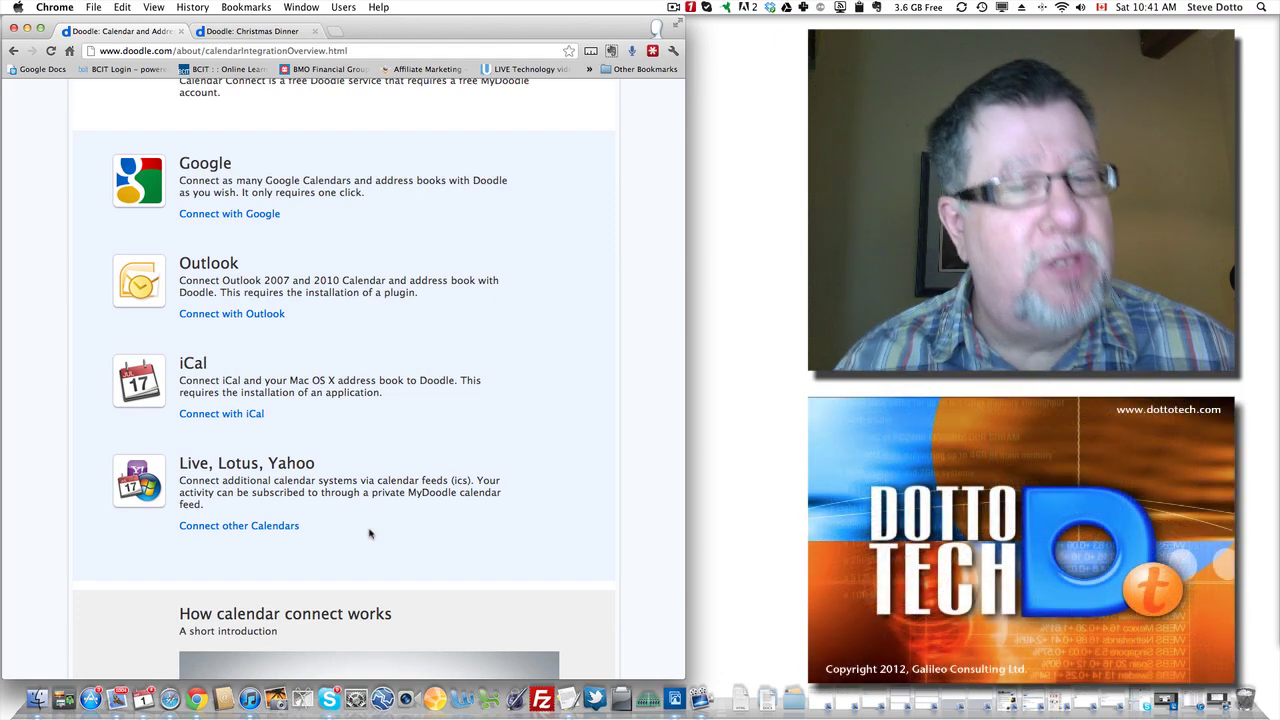
Go back to the Doodle home page and open the MeetMe page overview
scroll(369, 534, "up", 5)
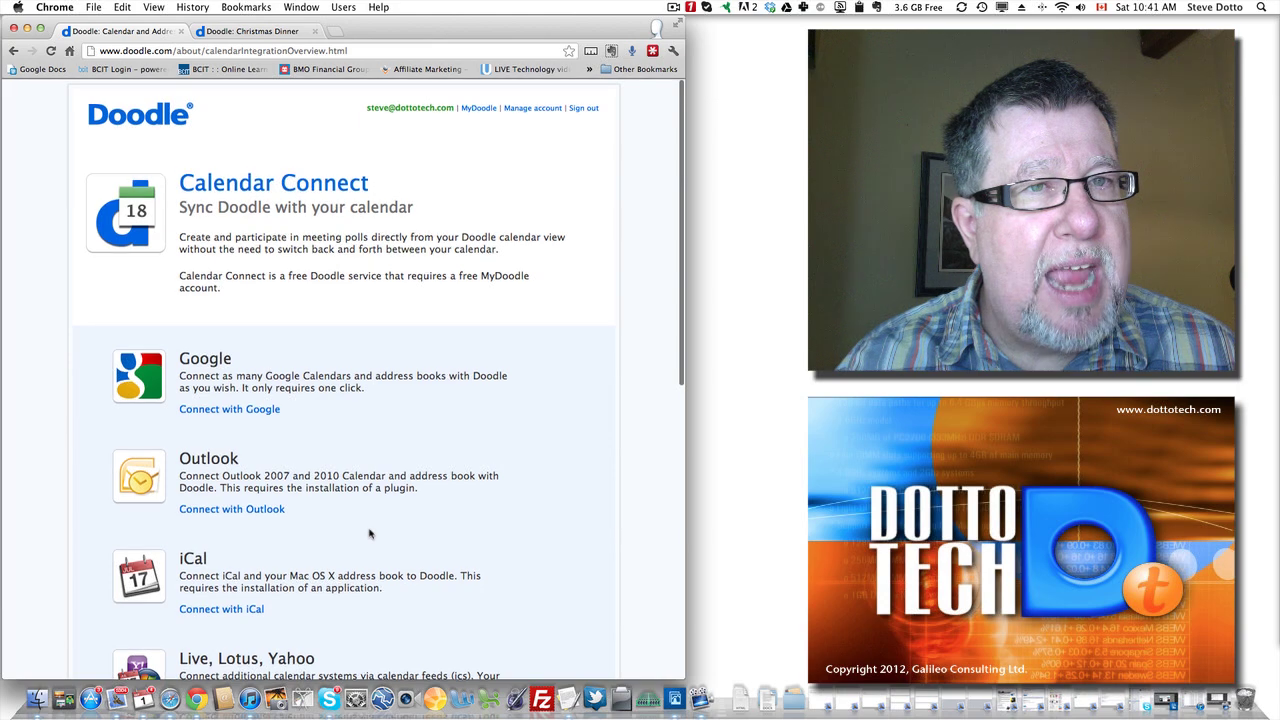
left_click(13, 51)
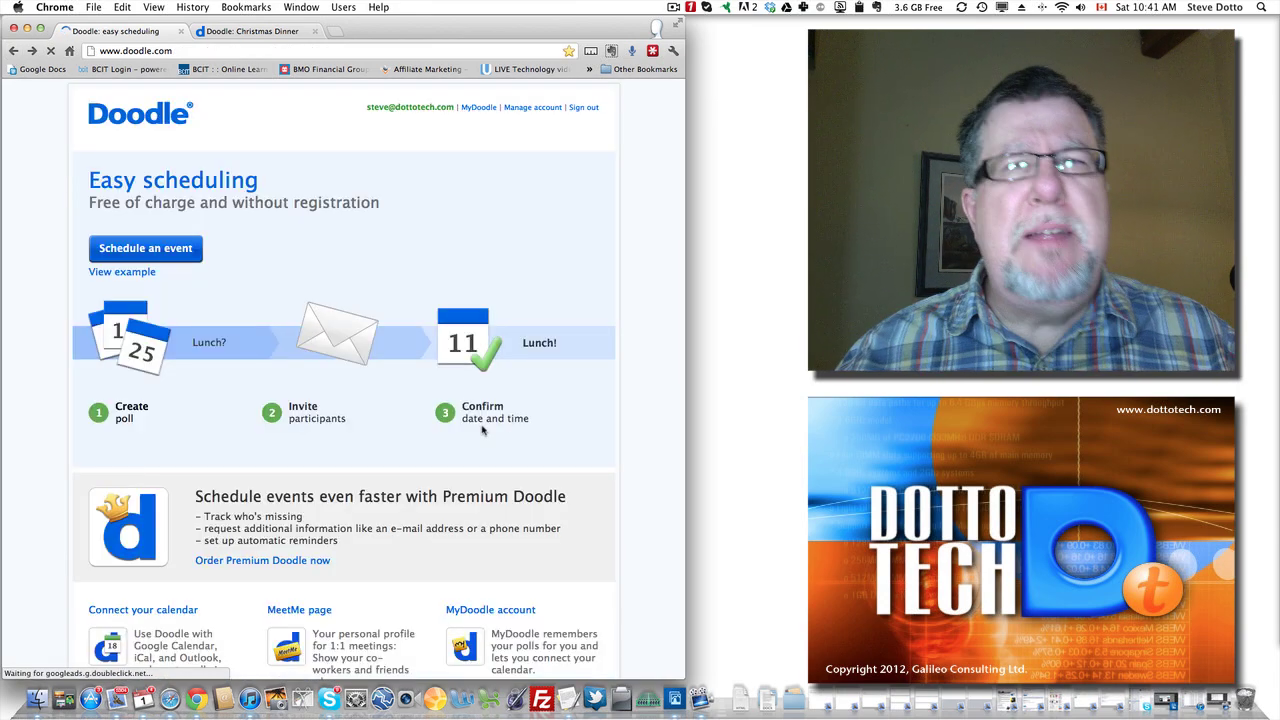
scroll(481, 430, "down", 5)
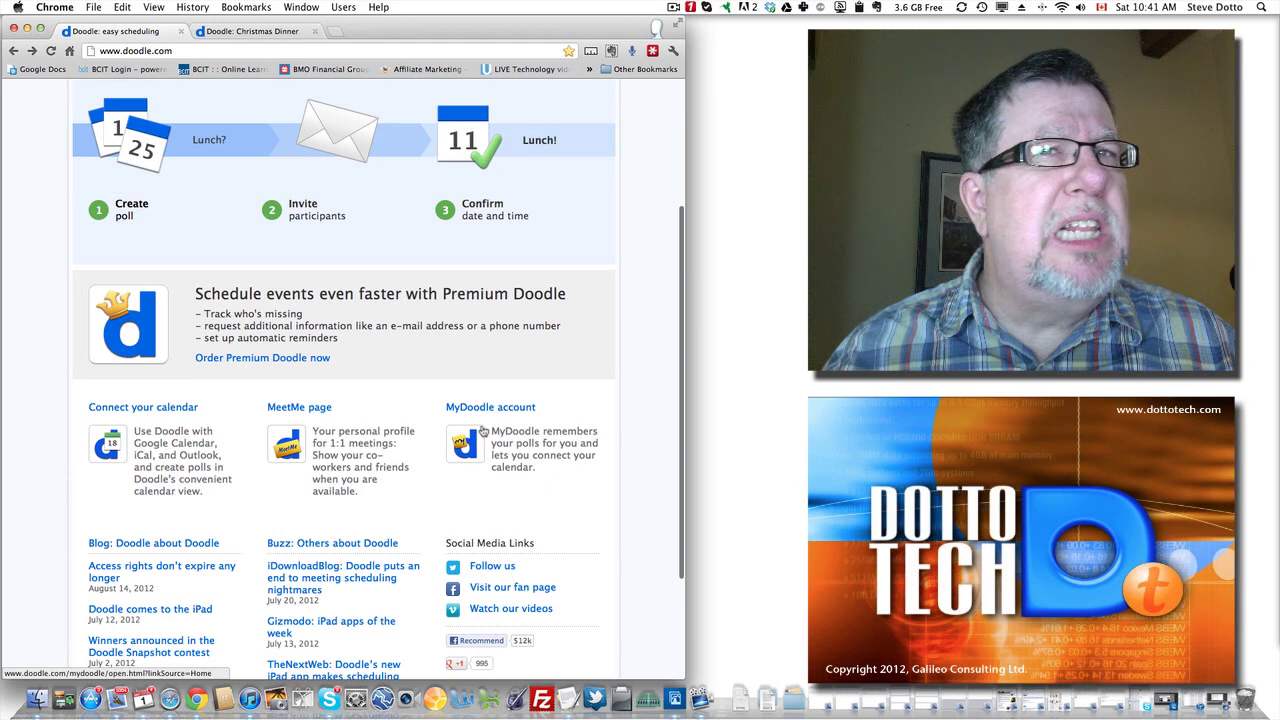
left_click(296, 410)
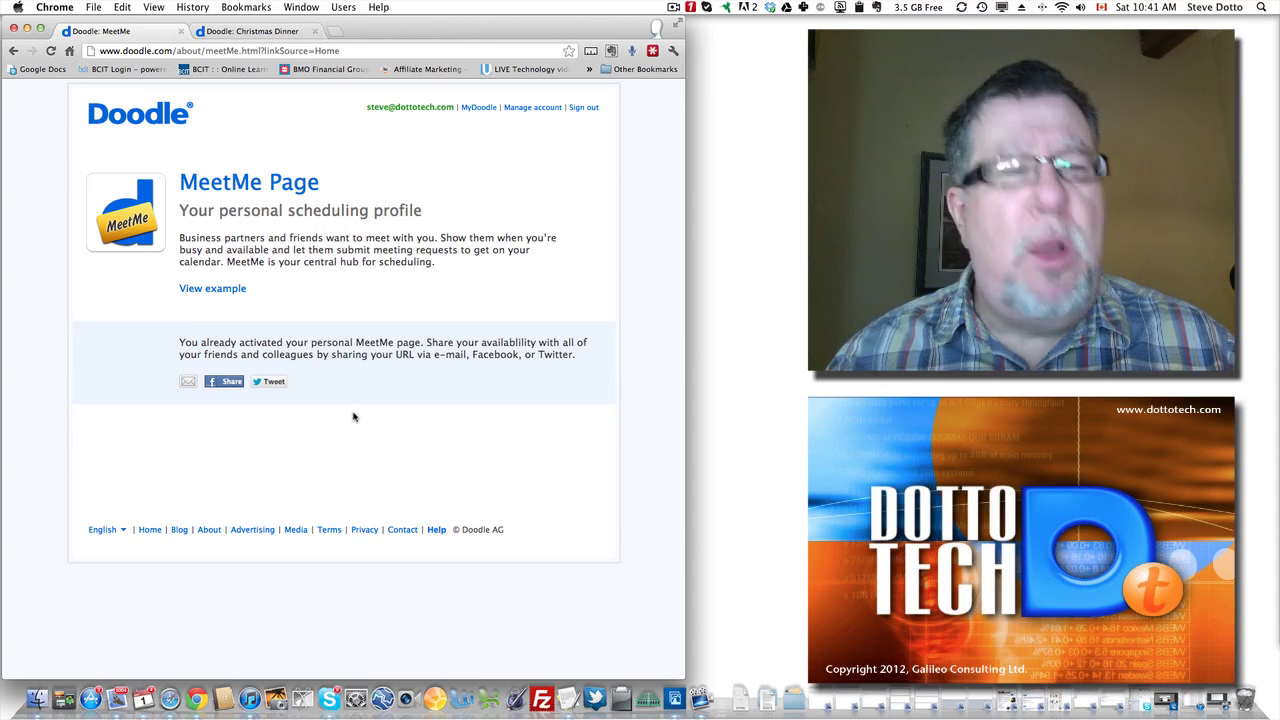
Open the Ms. Busy example MeetMe page and scroll down to its availability calendar
left_click(212, 288)
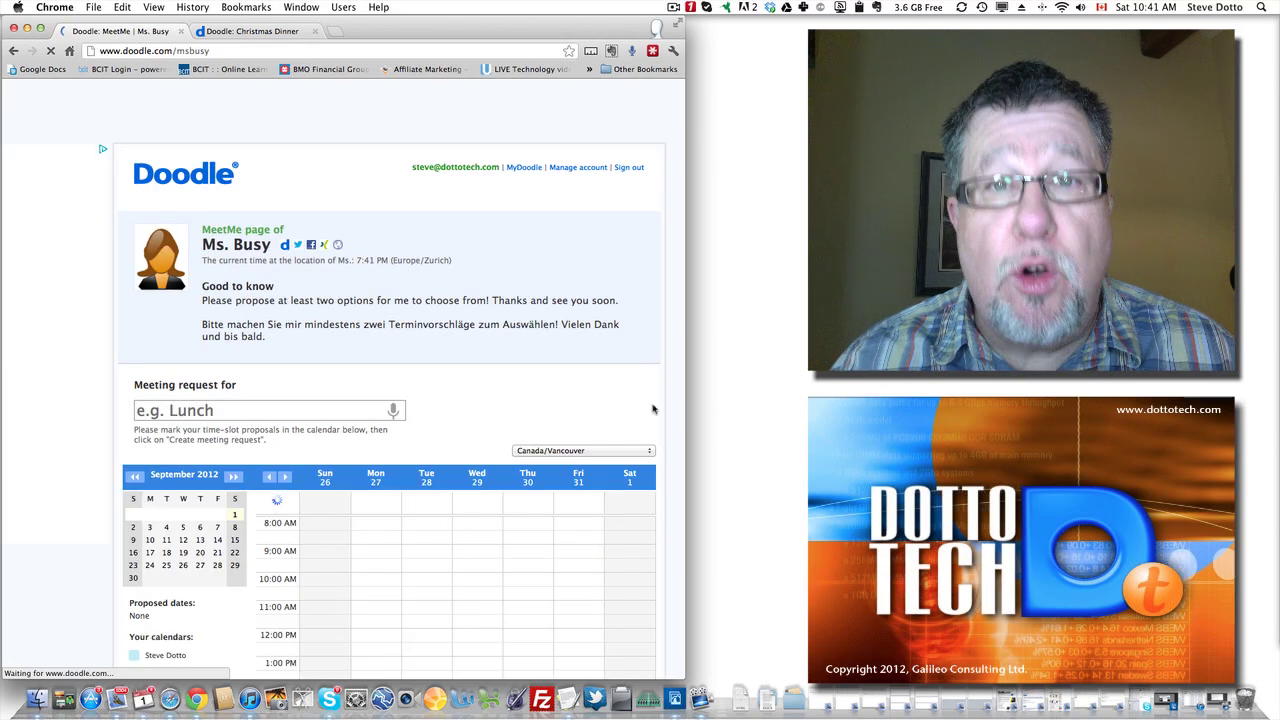
scroll(652, 409, "down", 3)
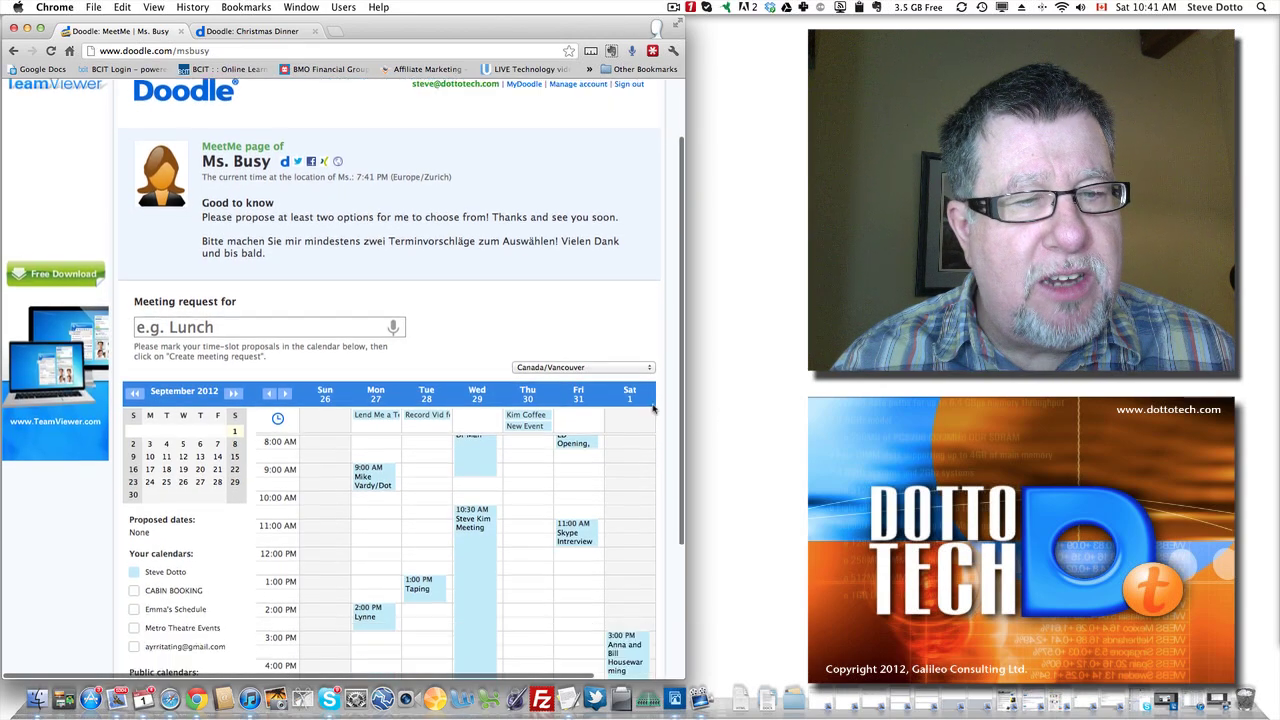
scroll(652, 409, "down", 2)
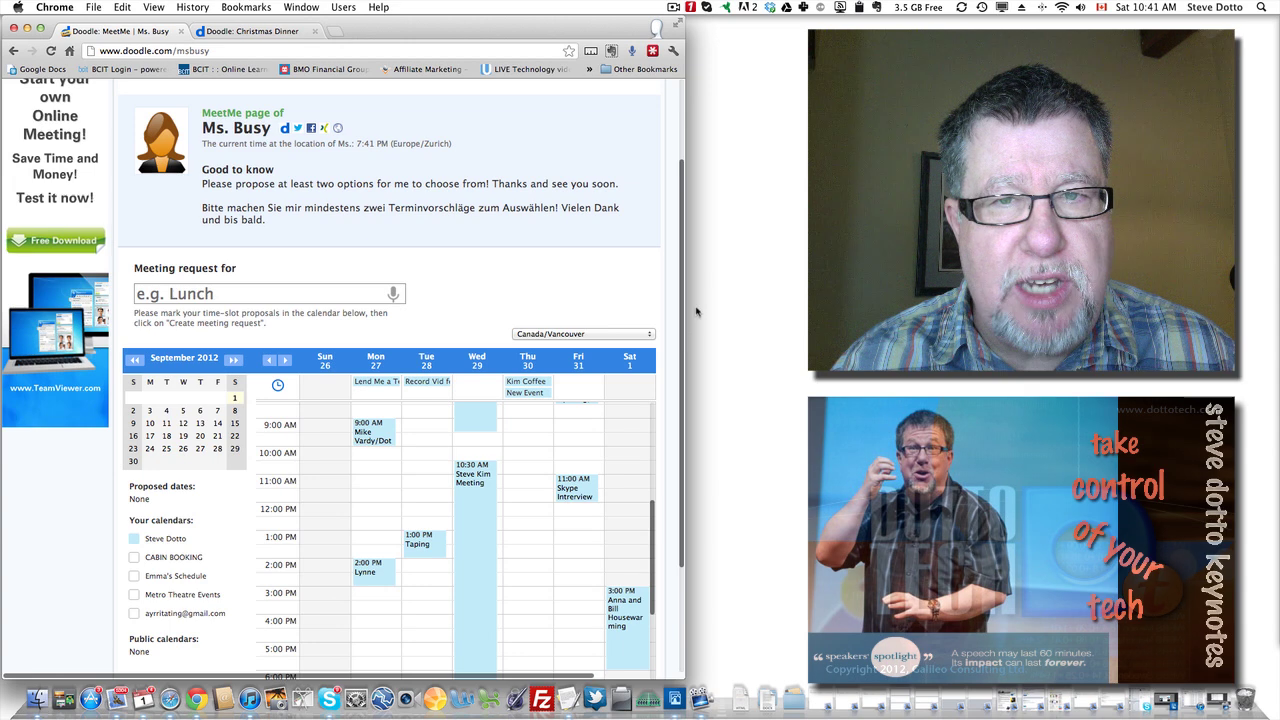